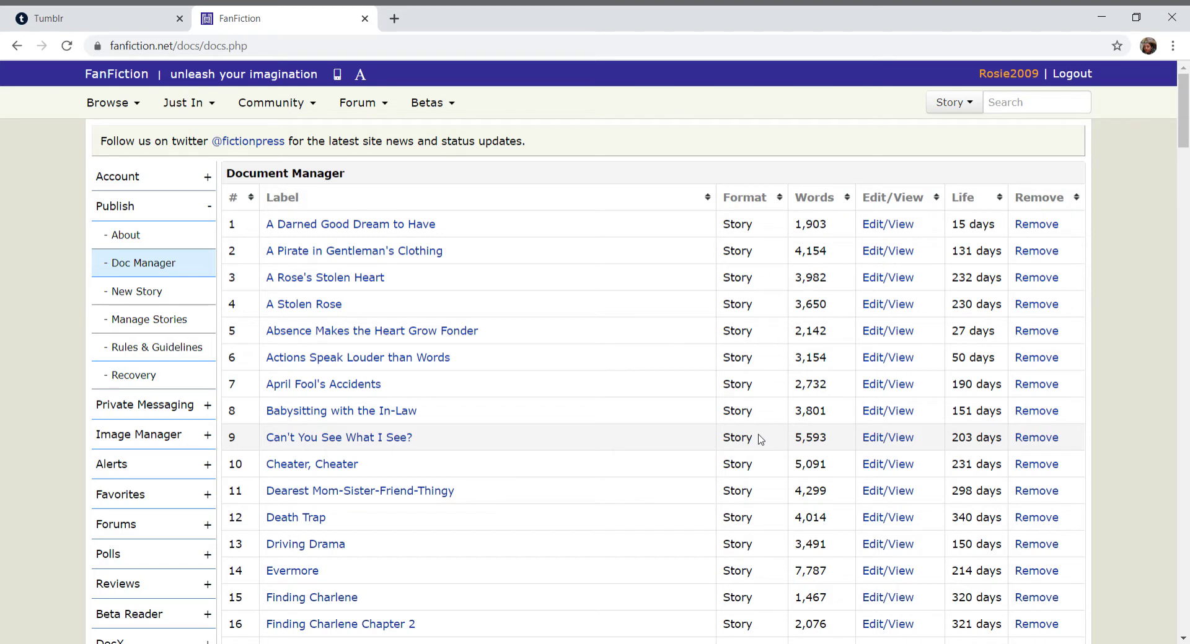
mouse_move(1181, 133)
mouse_down()
mouse_move(1182, 164)
mouse_move(1181, 137)
mouse_up()
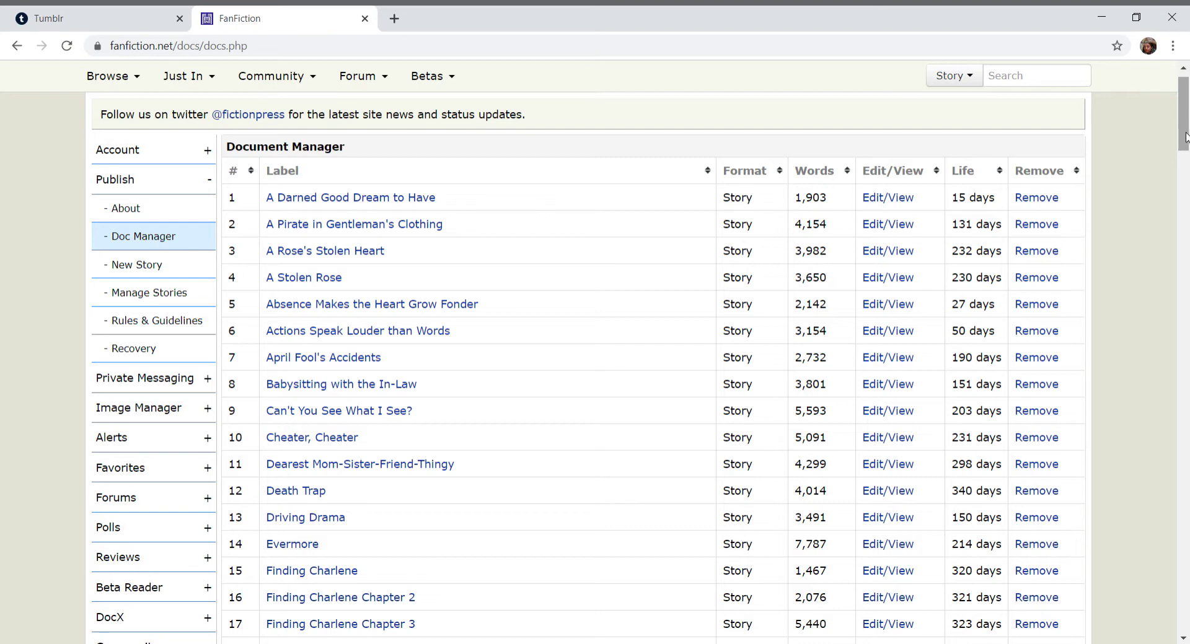
drag(1185, 136, 1181, 127)
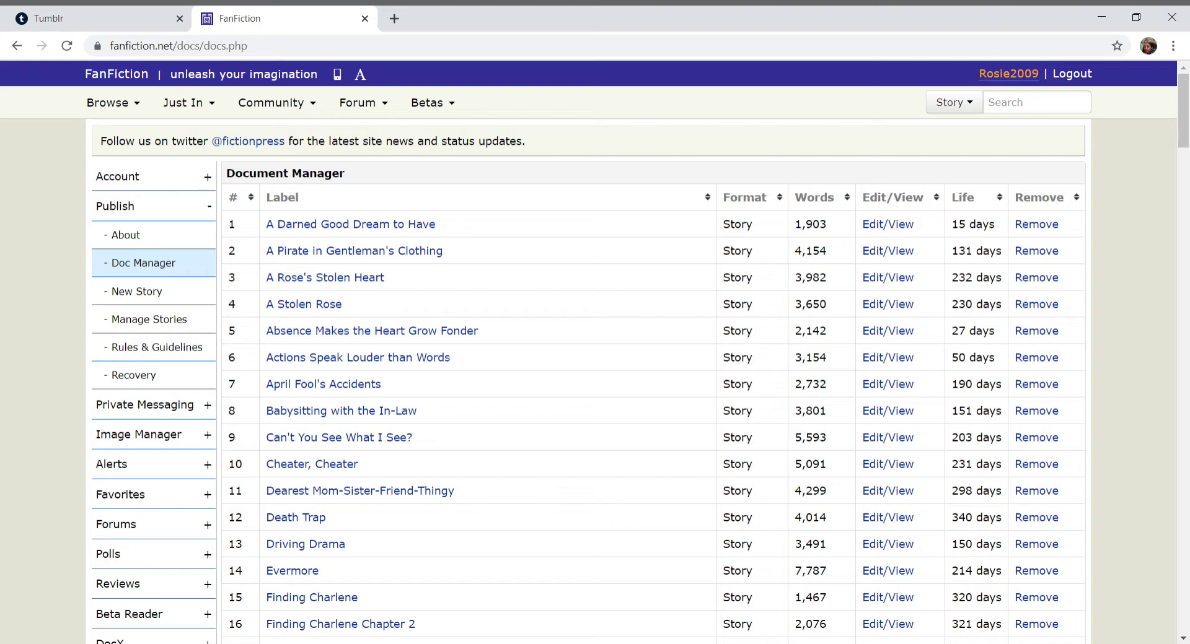
scroll(1004, 96, up, 5)
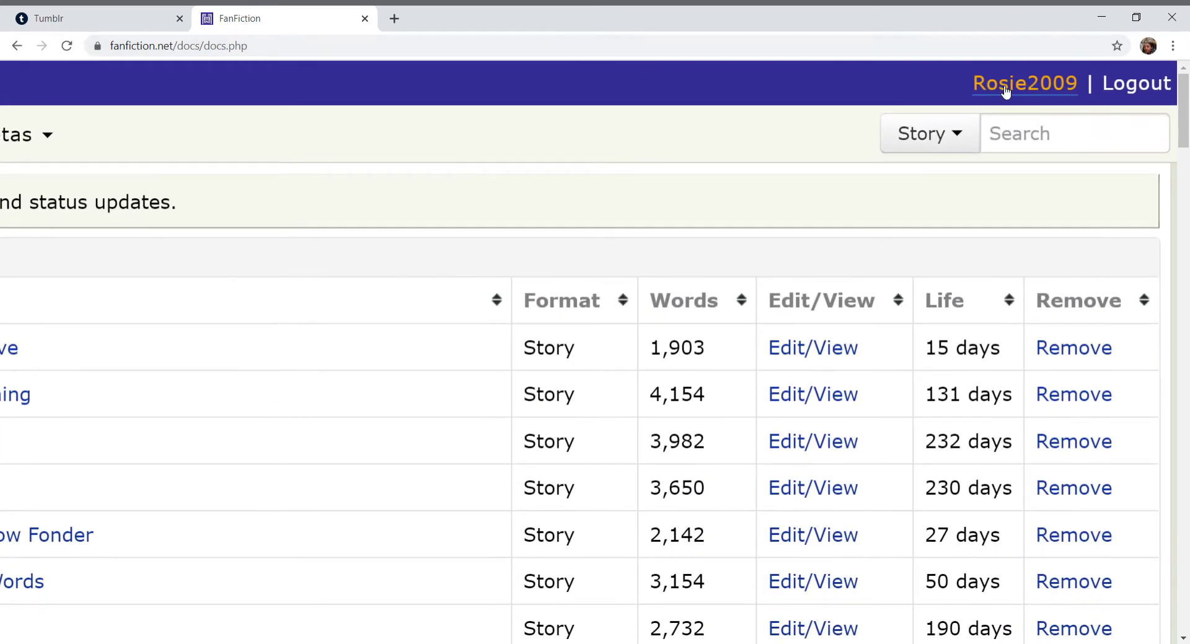
scroll(682, 196, down, 2)
scroll(595, 382, down, 1)
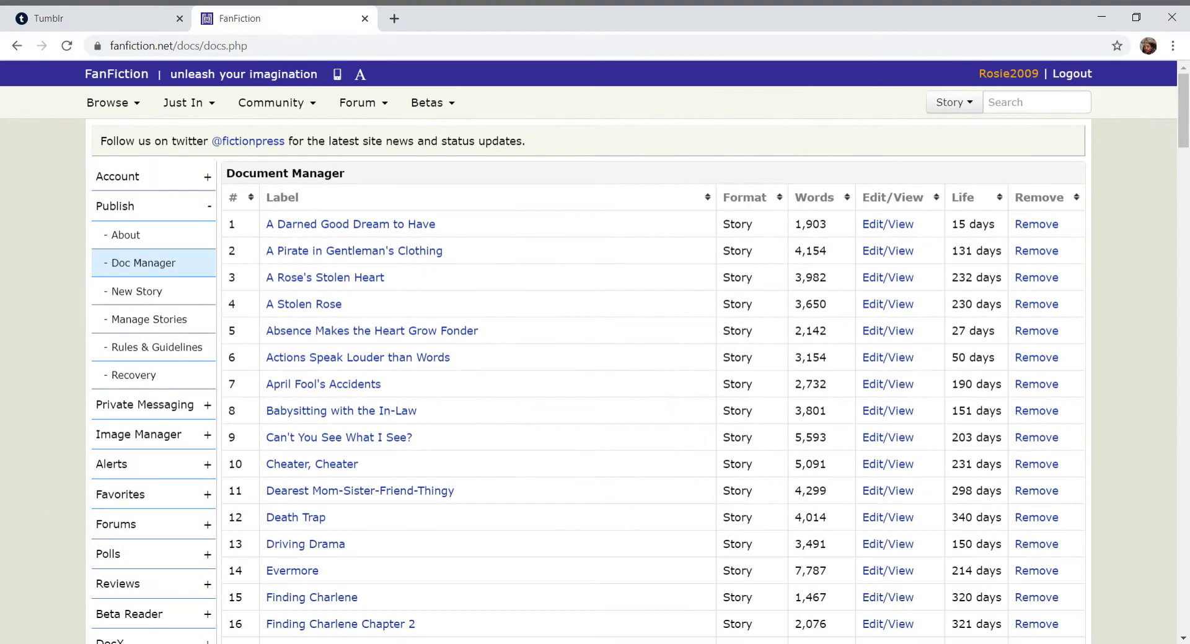
click(146, 179)
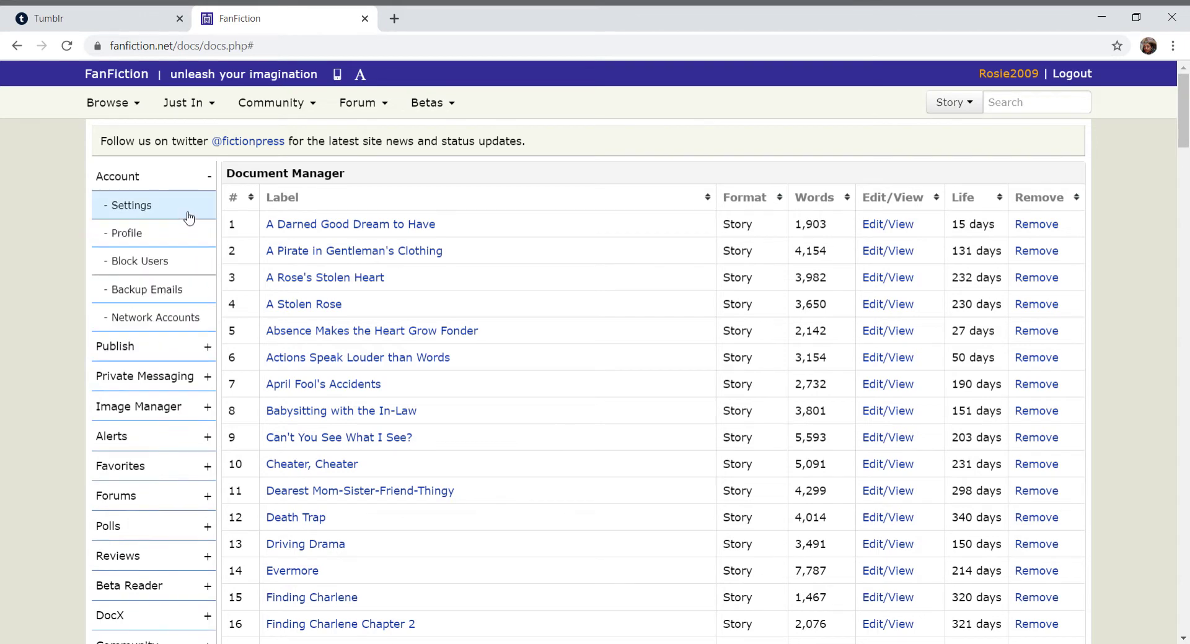
click(166, 185)
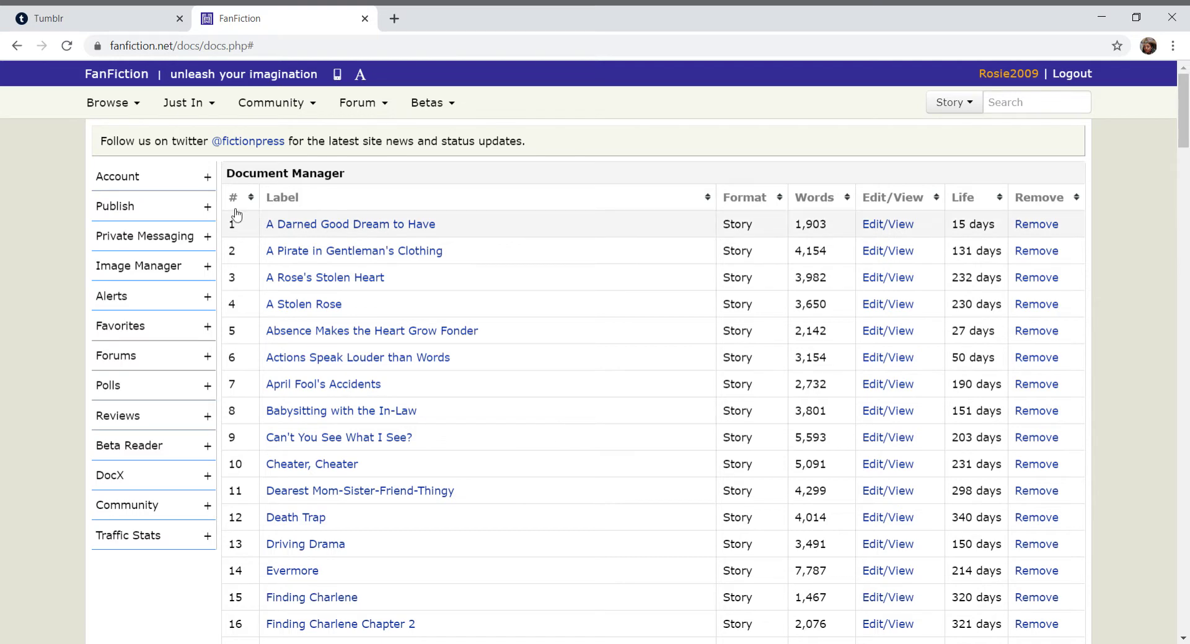
click(179, 177)
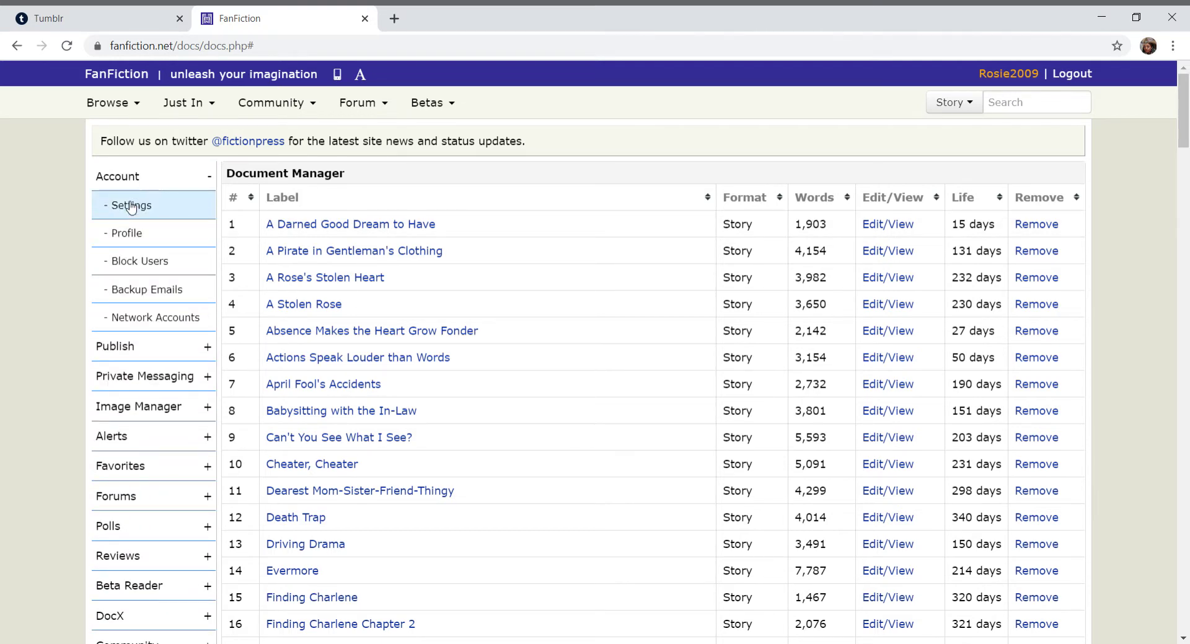
click(162, 177)
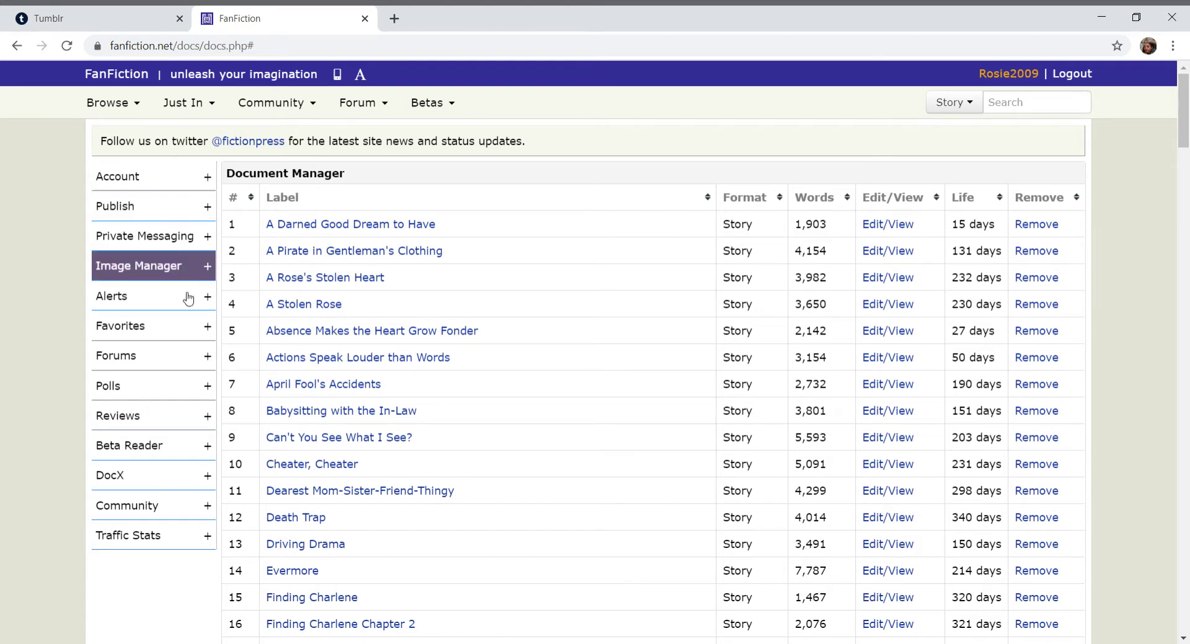
Open the Doc Manager from the Publish section and go to its Create New Document form.
click(190, 214)
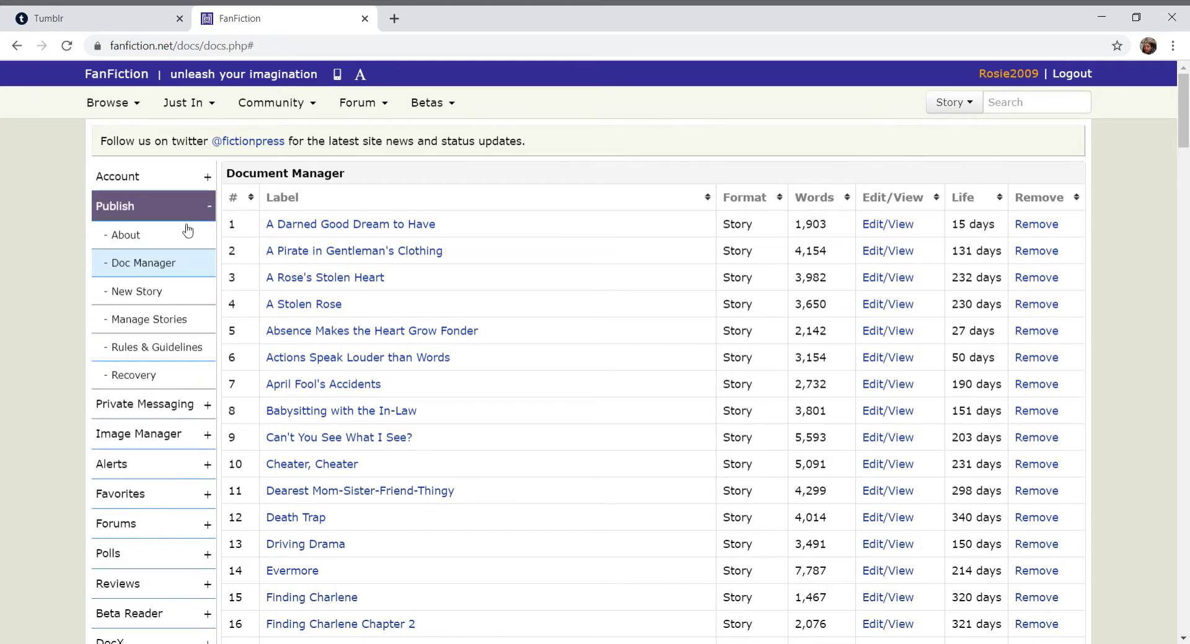
click(156, 268)
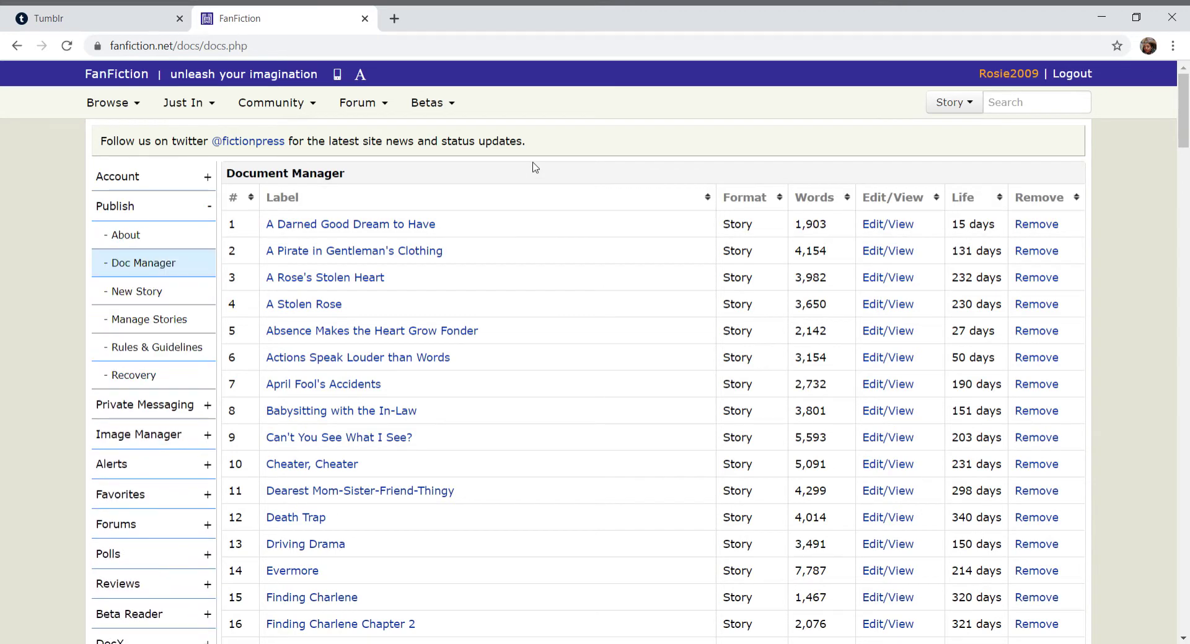
drag(1185, 141, 1186, 559)
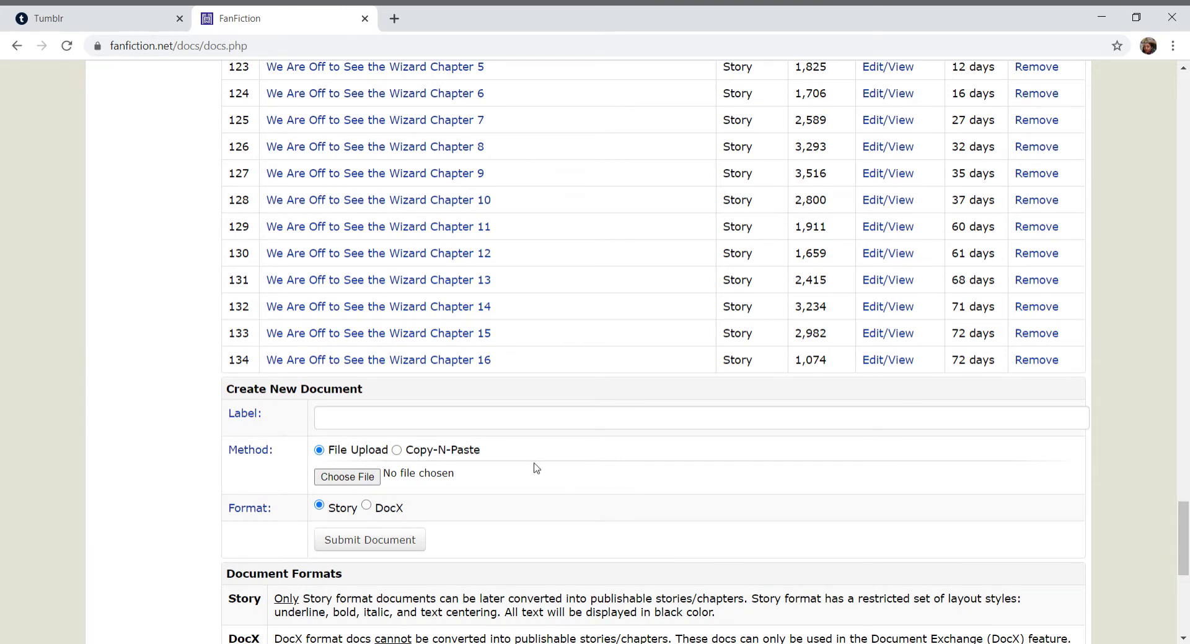
Set the new document's method to Copy-N-Paste and place the cursor in its empty text area.
click(342, 481)
click(348, 478)
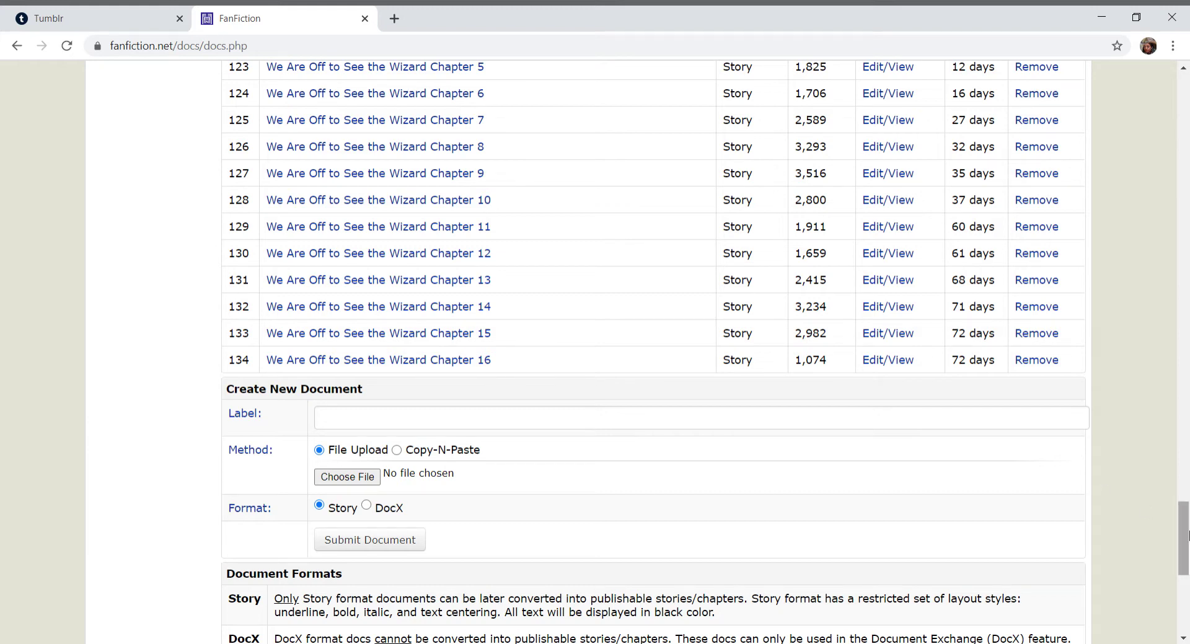
drag(1176, 527, 1176, 523)
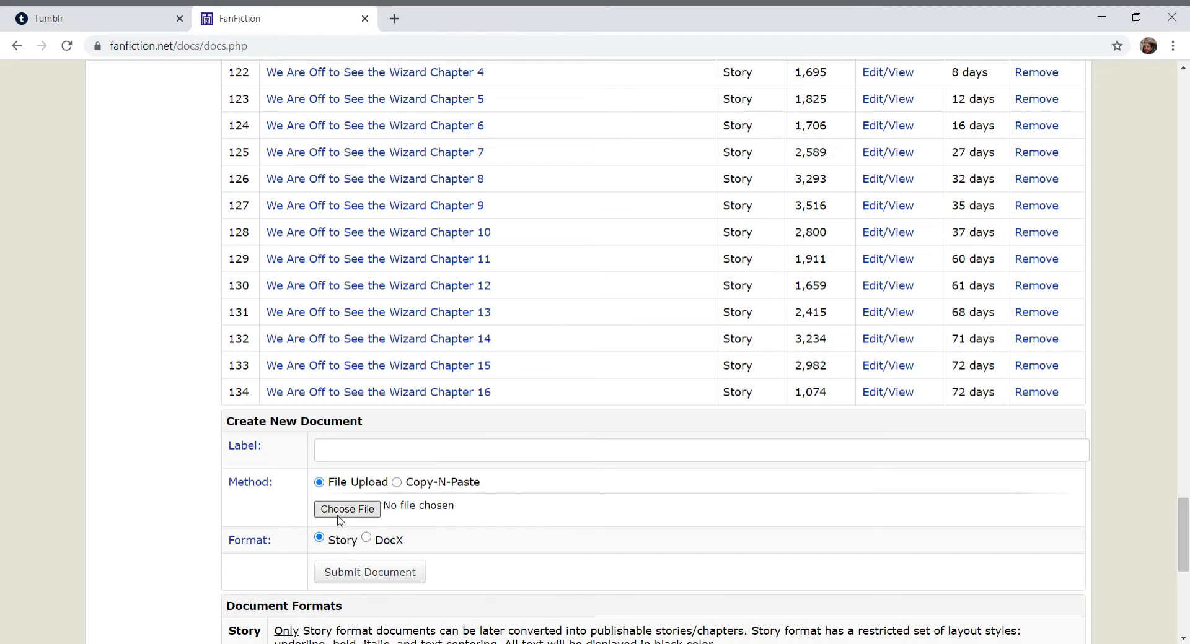
click(370, 452)
click(397, 482)
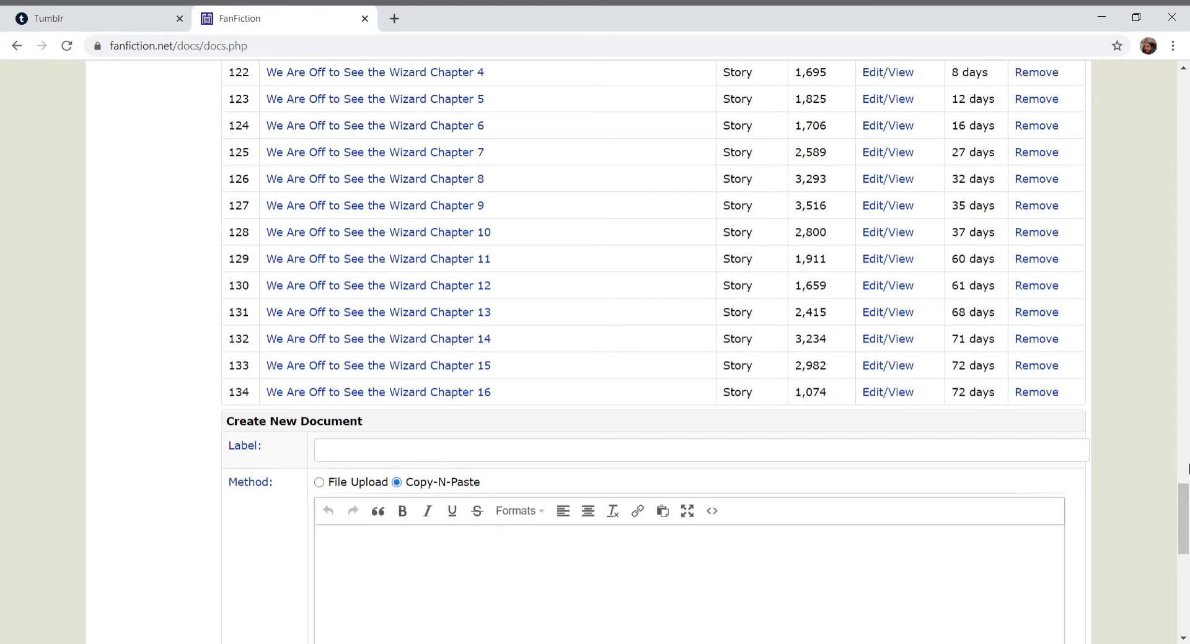
scroll(1187, 527, down, 1)
scroll(1187, 527, down, 5)
scroll(1187, 527, up, 2)
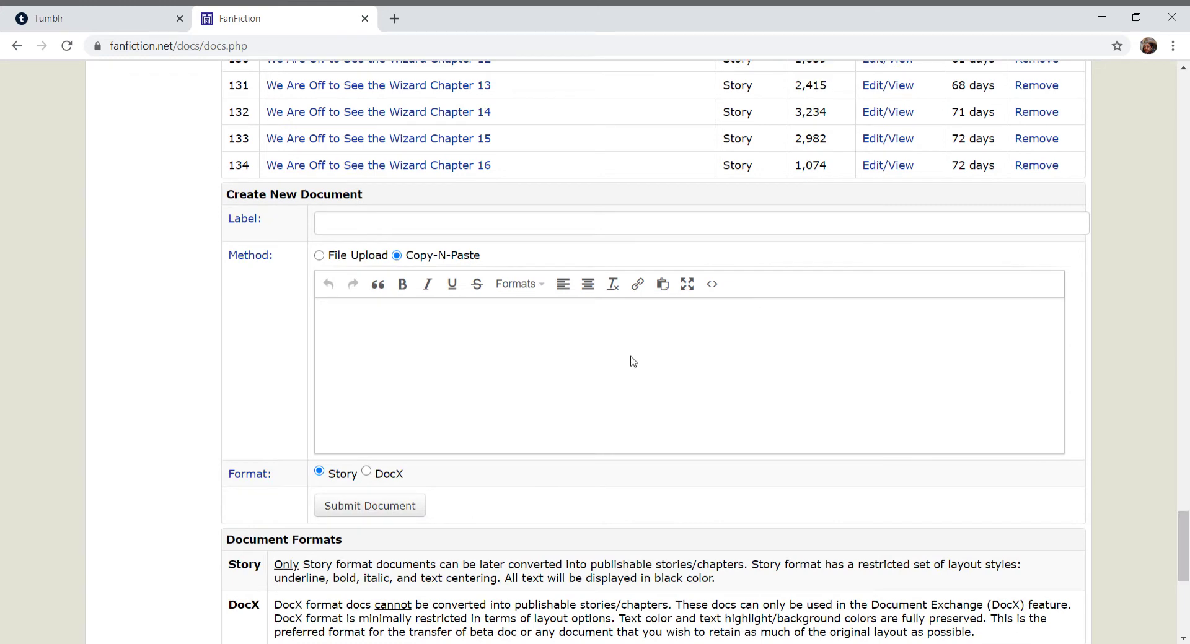
click(618, 336)
Switch to Tumblr, open the blog's profile view and start a search within the blog.
key(ctrl+shift+Tab)
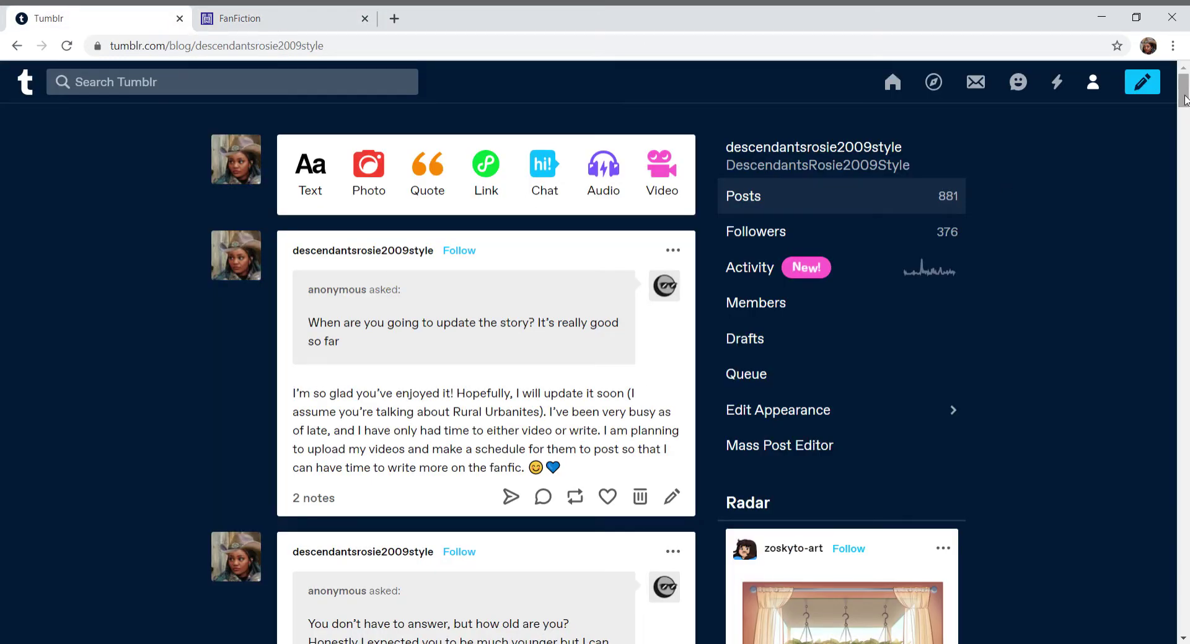
mouse_move(1183, 101)
mouse_down()
mouse_move(1184, 112)
mouse_move(1183, 101)
mouse_up()
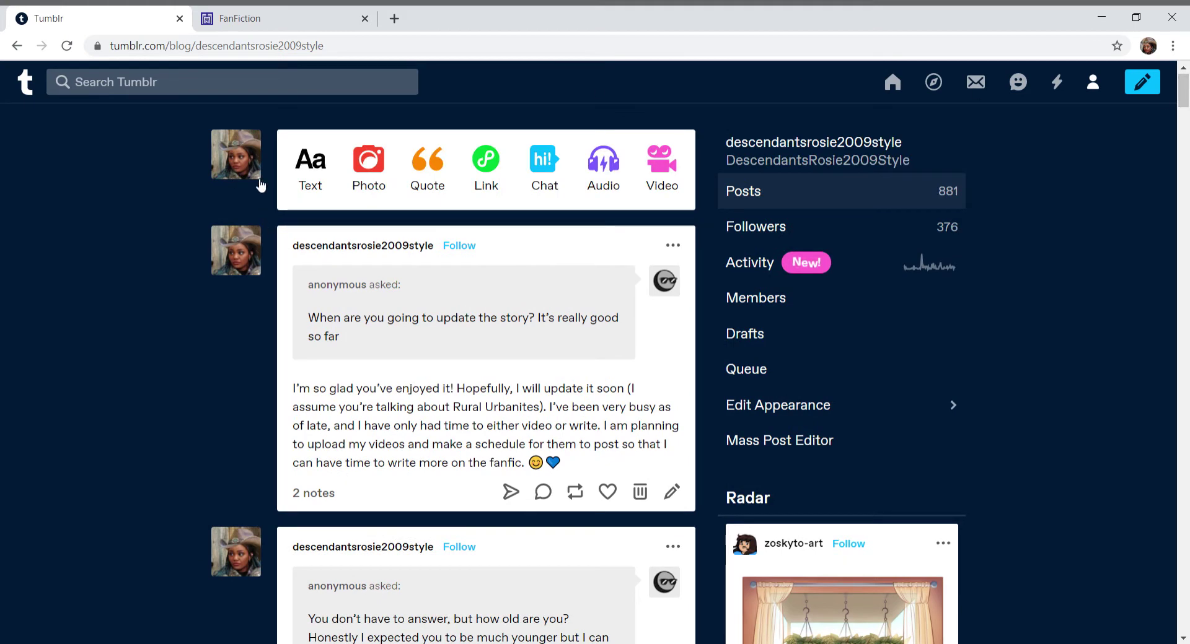
click(242, 155)
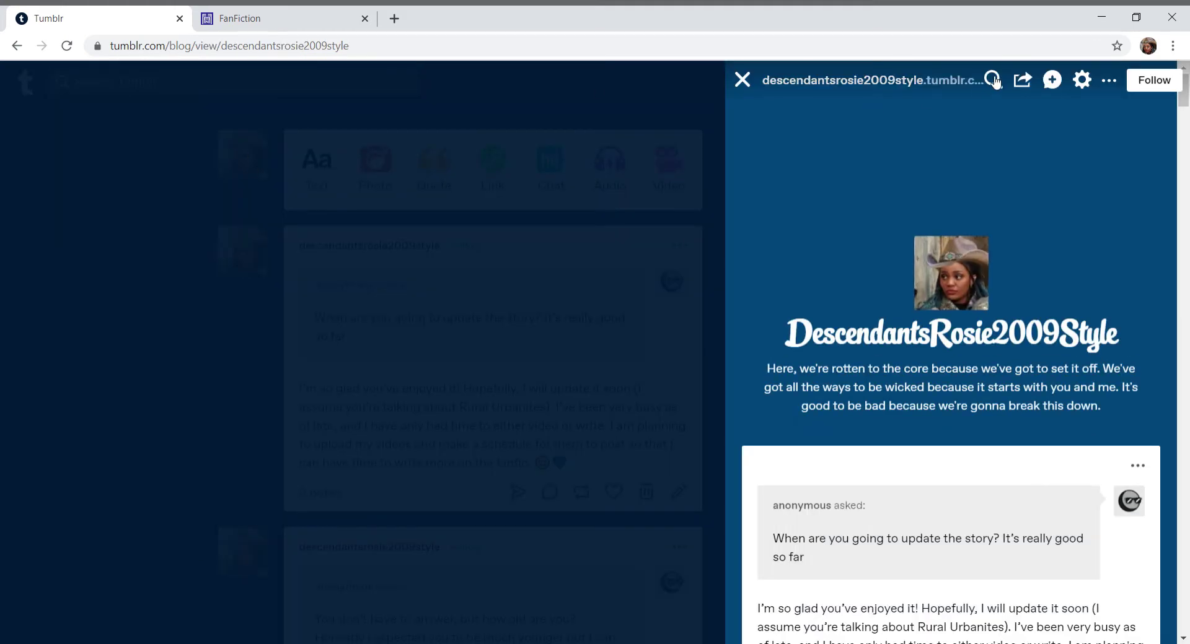
click(987, 81)
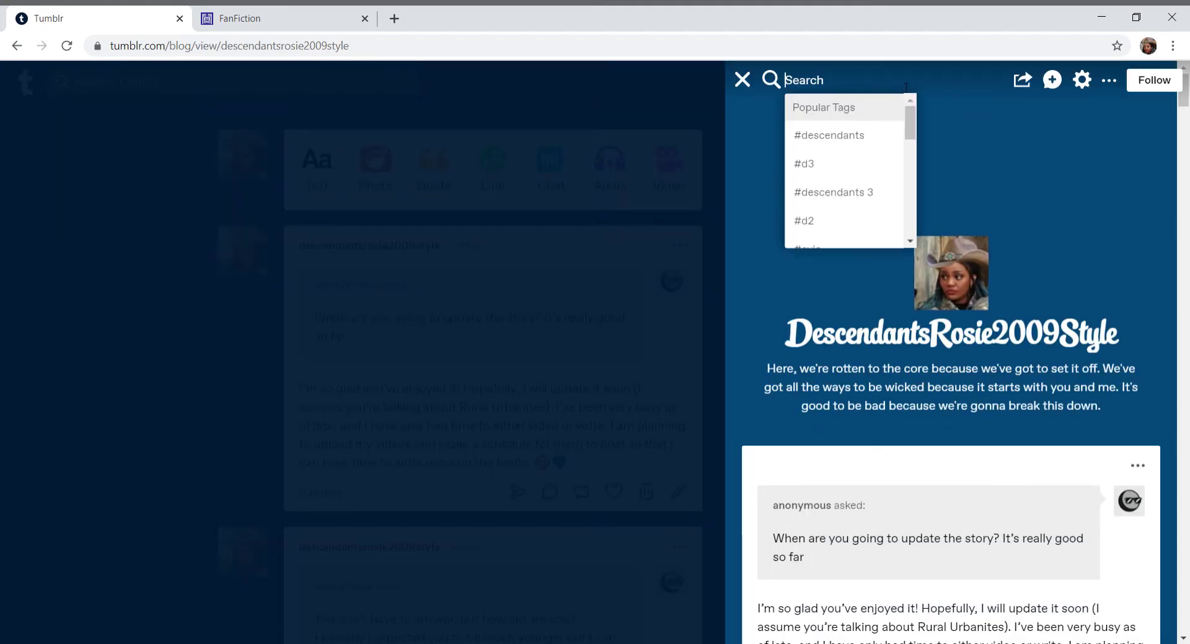
text(descen d)
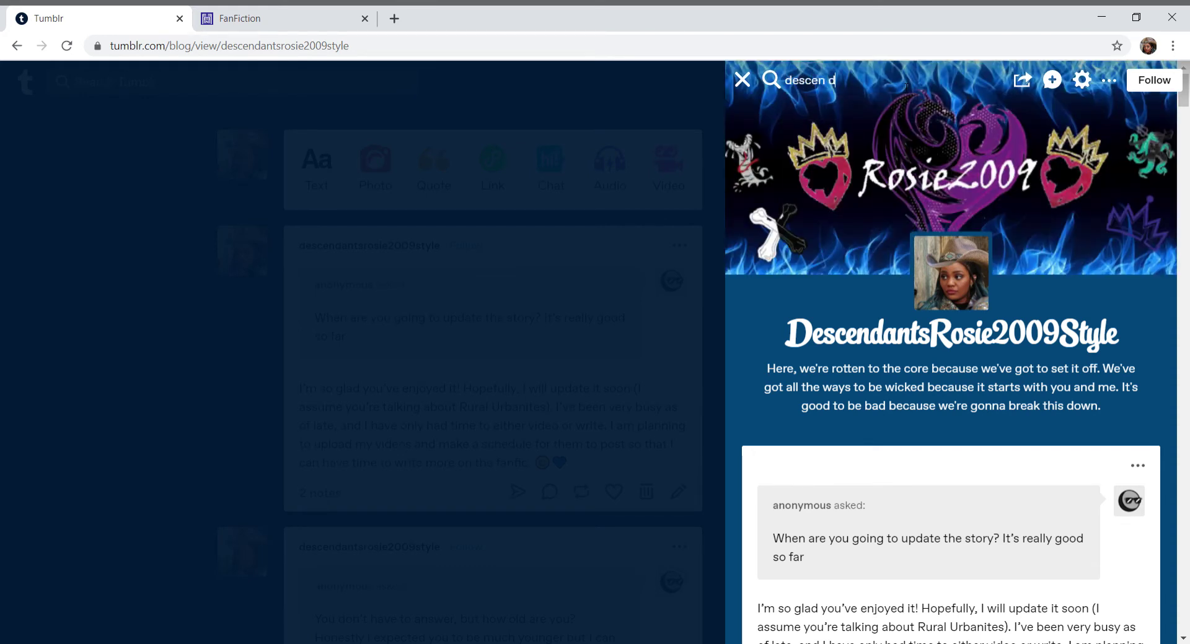
key(BackSpace)
key(BackSpace)
key(BackSpace)
key(BackSpace)
key(BackSpace)
key(BackSpace)
key(BackSpace)
key(BackSpace)
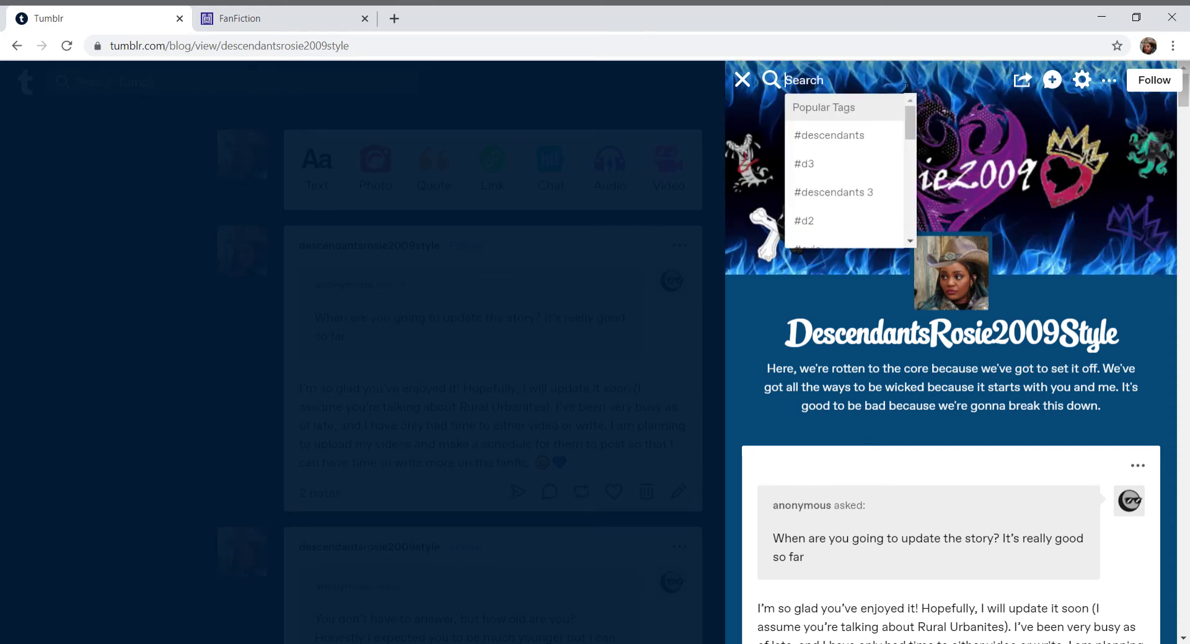
Search the blog for "paint it pink" and expand the Paint It Pink post to its full text.
text(paint it pink)
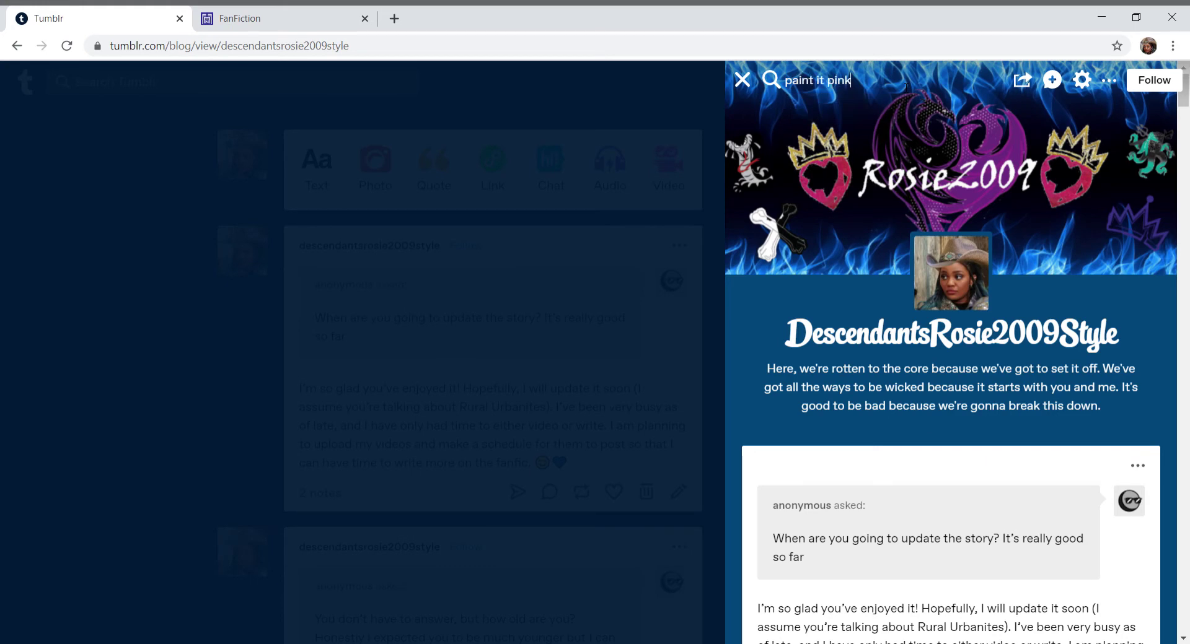
key(Return)
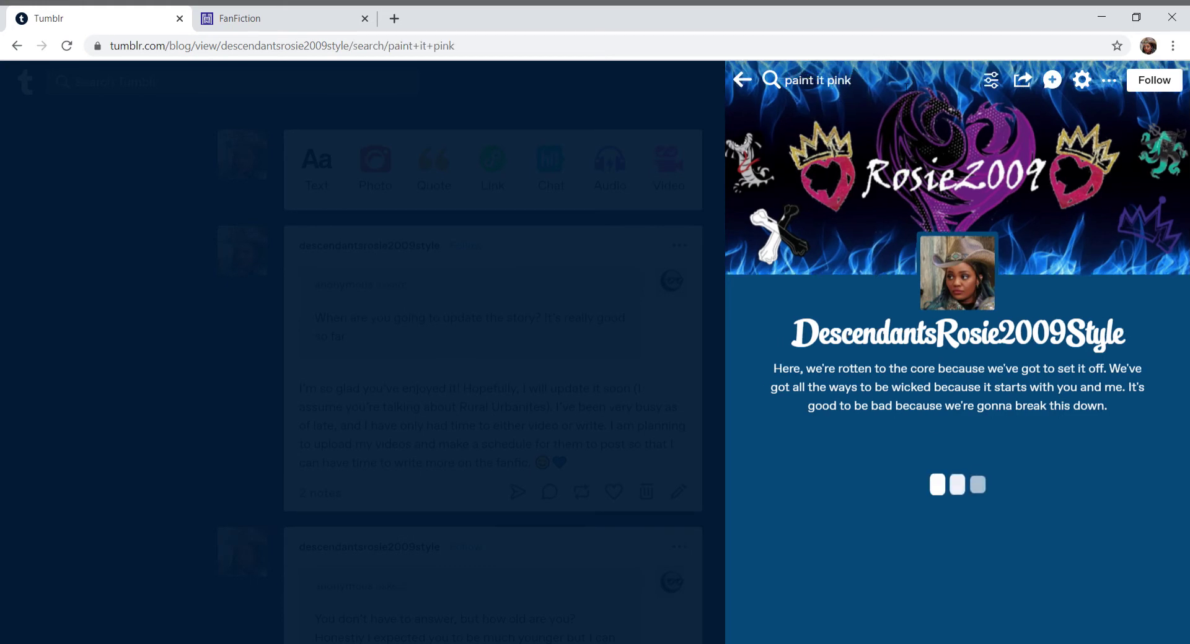
scroll(1085, 397, down, 3)
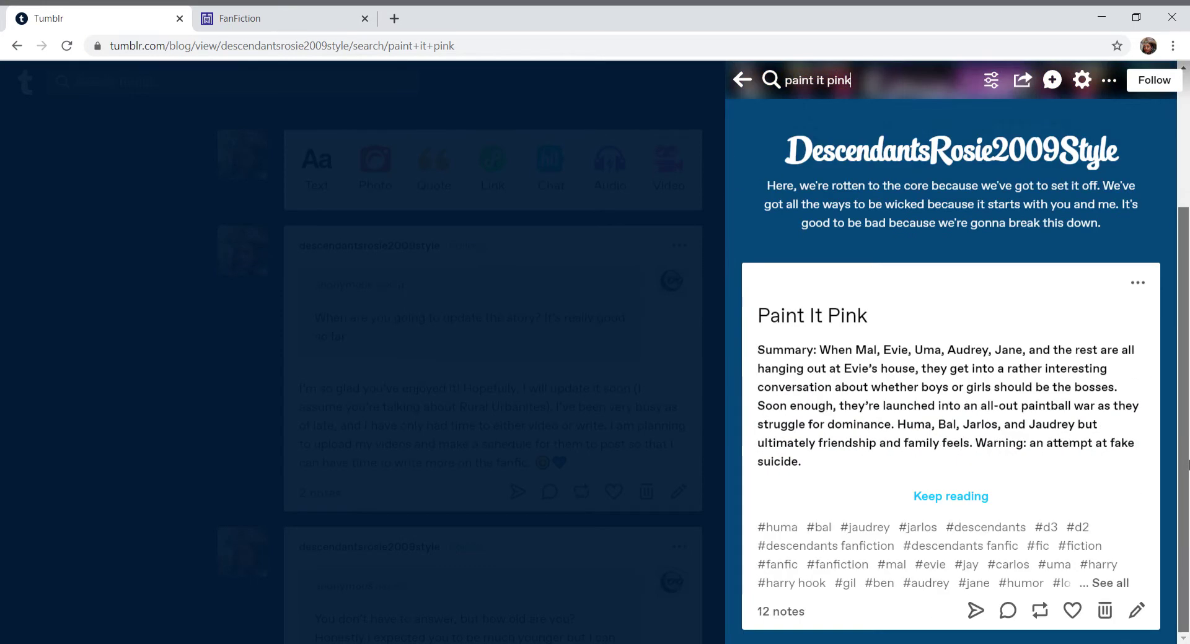
click(964, 499)
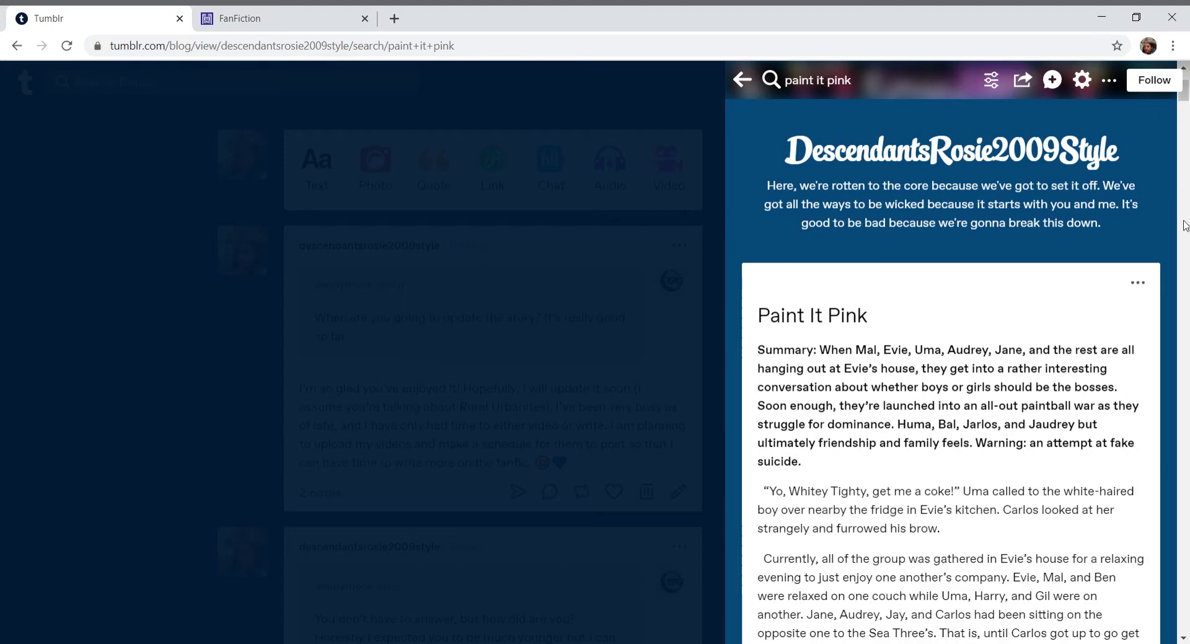
Copy the Paint It Pink story text below the summary and paste it into the new document's text area on FanFiction.
scroll(992, 434, down, 2)
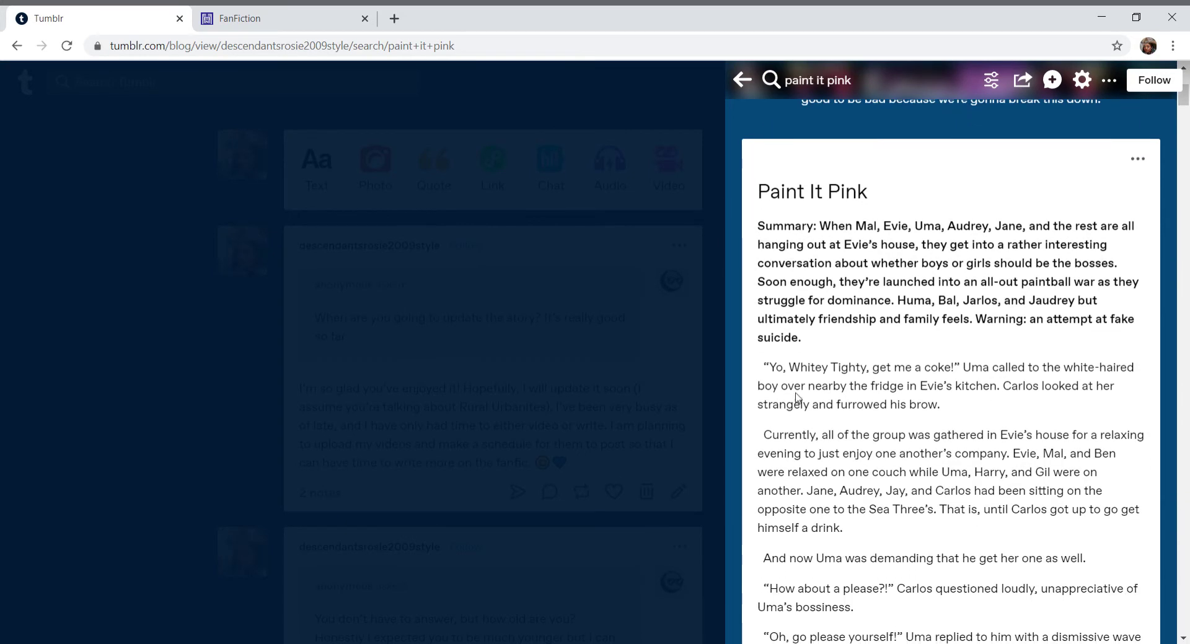
mouse_move(764, 369)
mouse_down()
mouse_move(866, 431)
mouse_move(930, 639)
mouse_move(818, 80)
mouse_move(1014, 641)
mouse_move(1019, 632)
mouse_move(992, 620)
mouse_move(956, 480)
mouse_move(956, 499)
mouse_up()
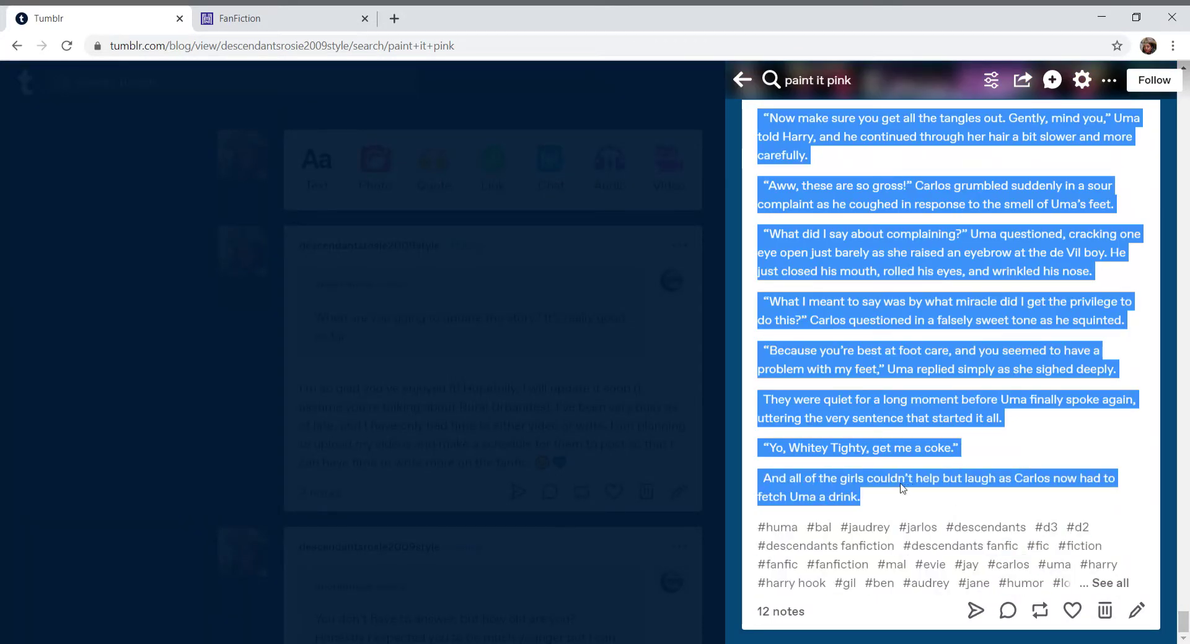
click(650, 341)
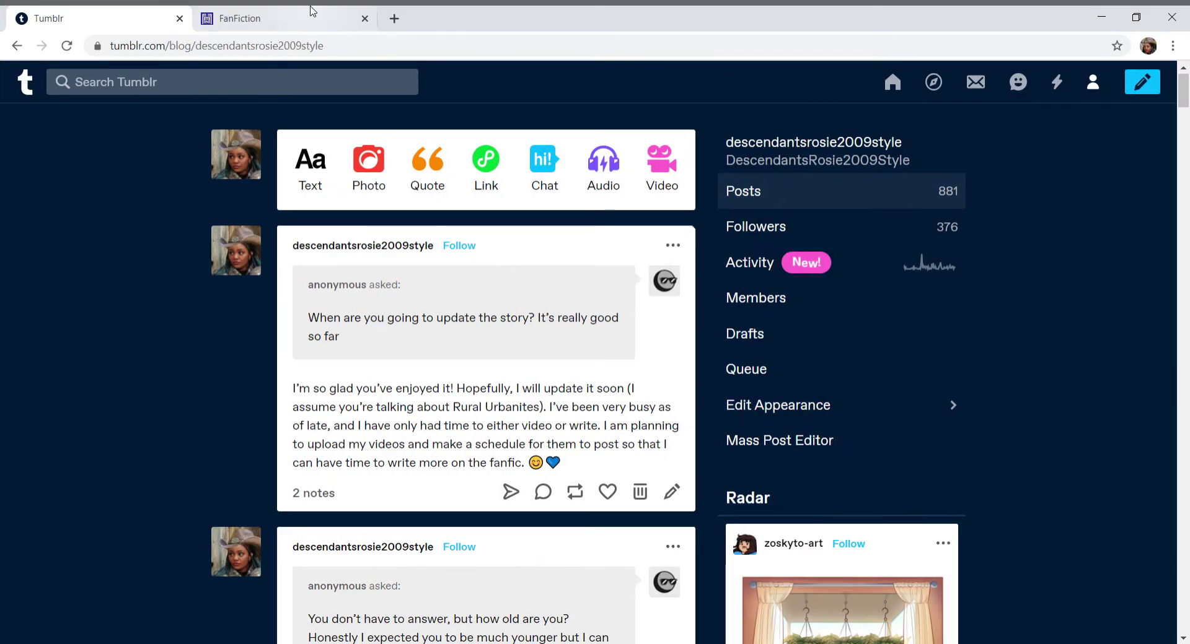
click(312, 11)
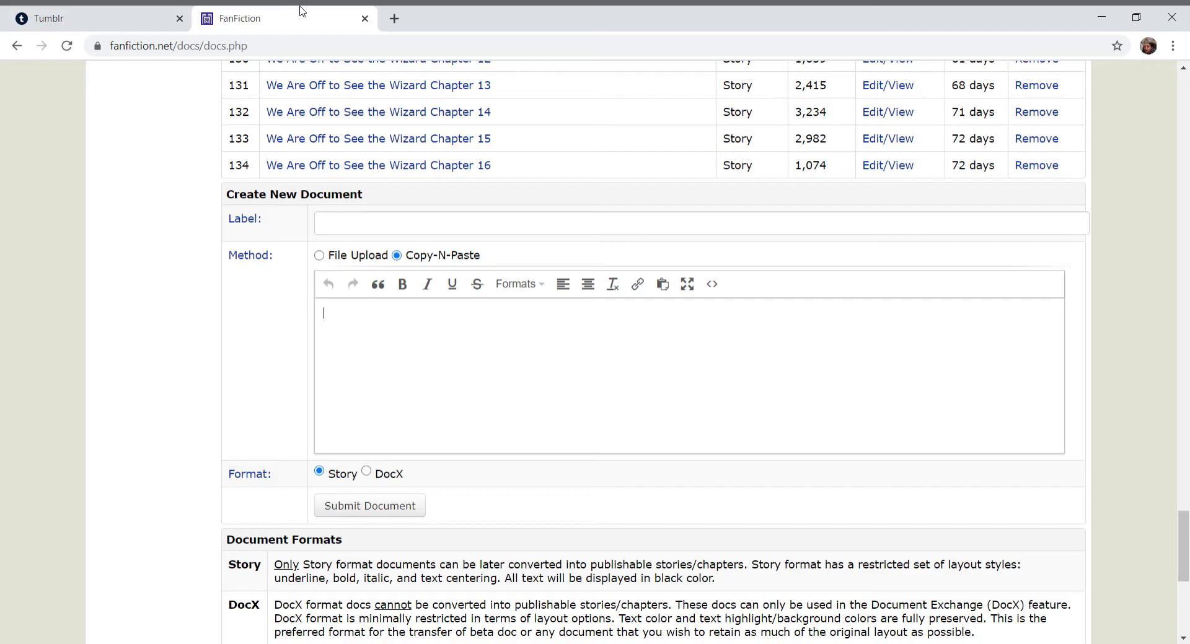
click(484, 328)
key(ctrl+v)
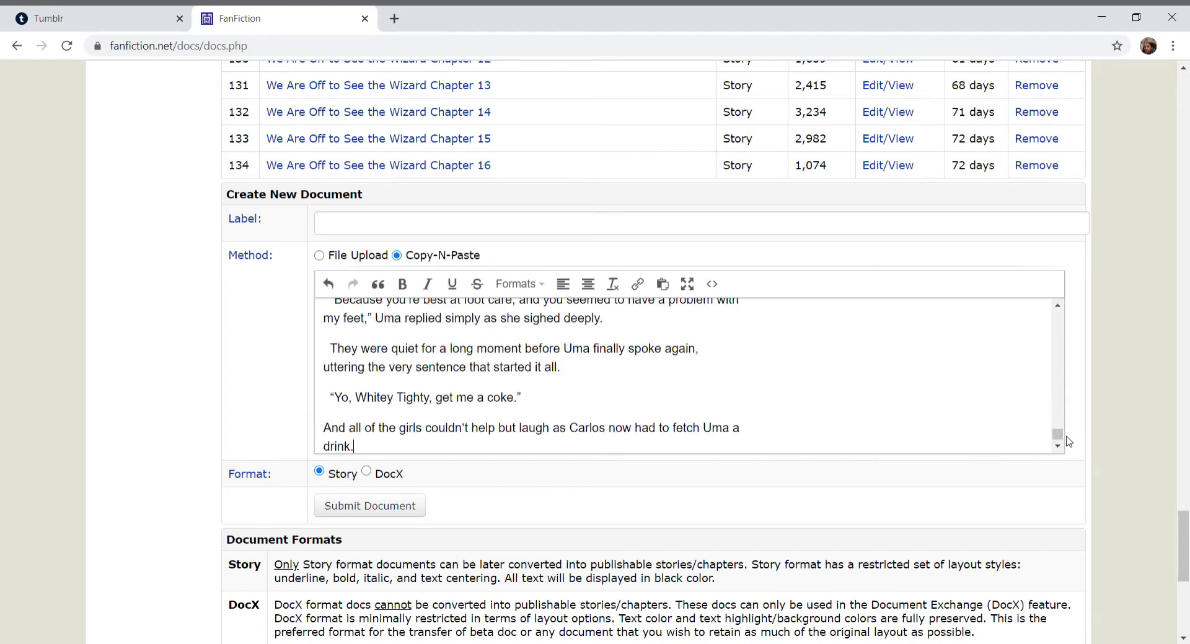
scroll(1057, 445, down, 1)
drag(1057, 441, 1056, 318)
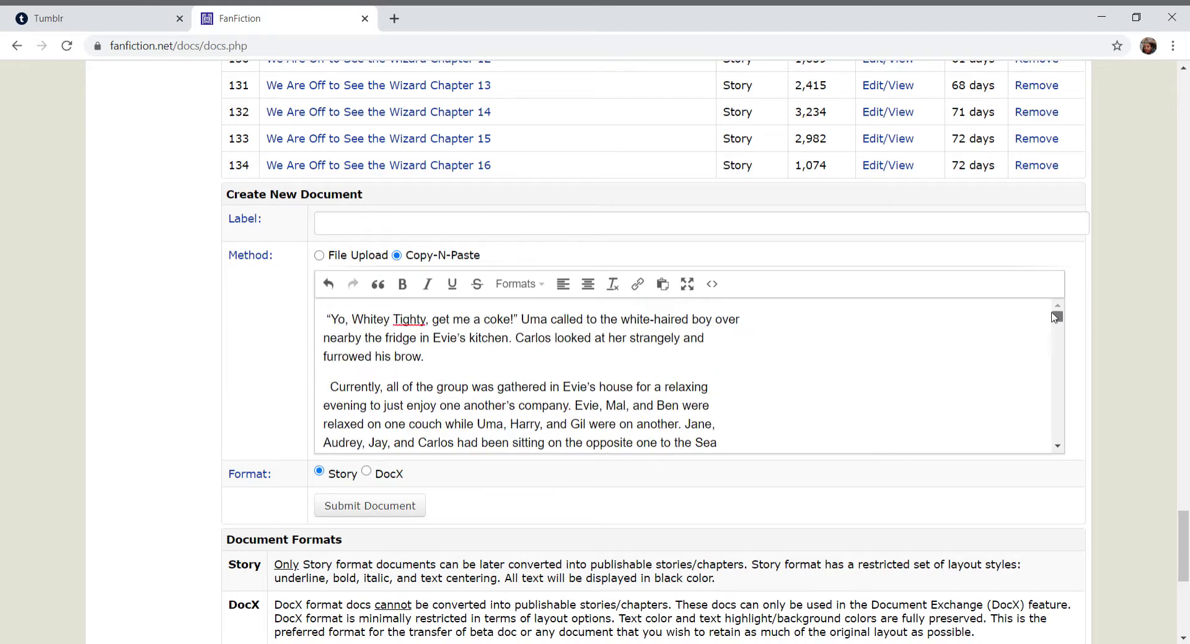
Label the new document "Paint It Pink 2" and submit it in Story format.
click(638, 227)
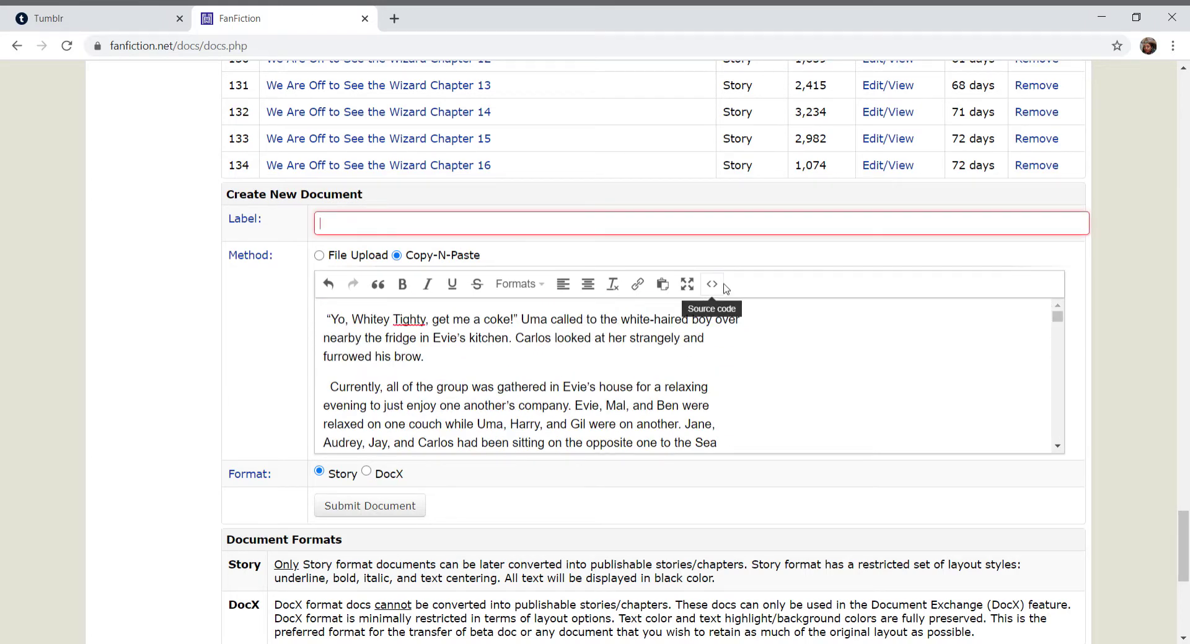
text(Paint It Pink 2)
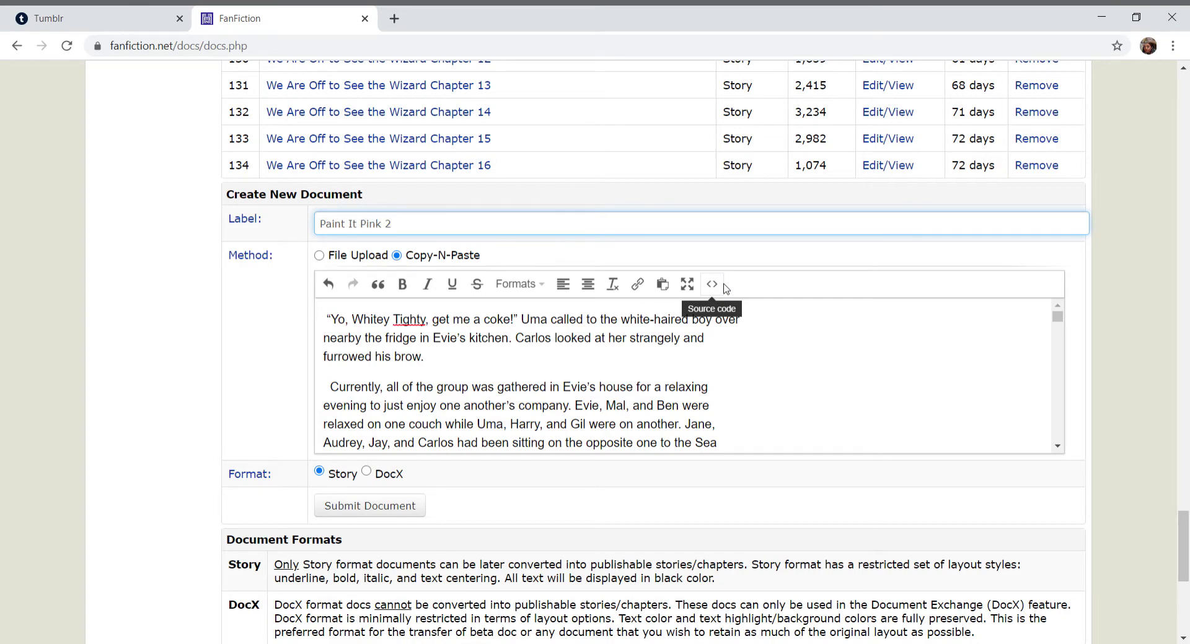
mouse_move(1183, 581)
mouse_down()
mouse_move(1185, 473)
mouse_move(1185, 617)
mouse_move(1185, 589)
mouse_up()
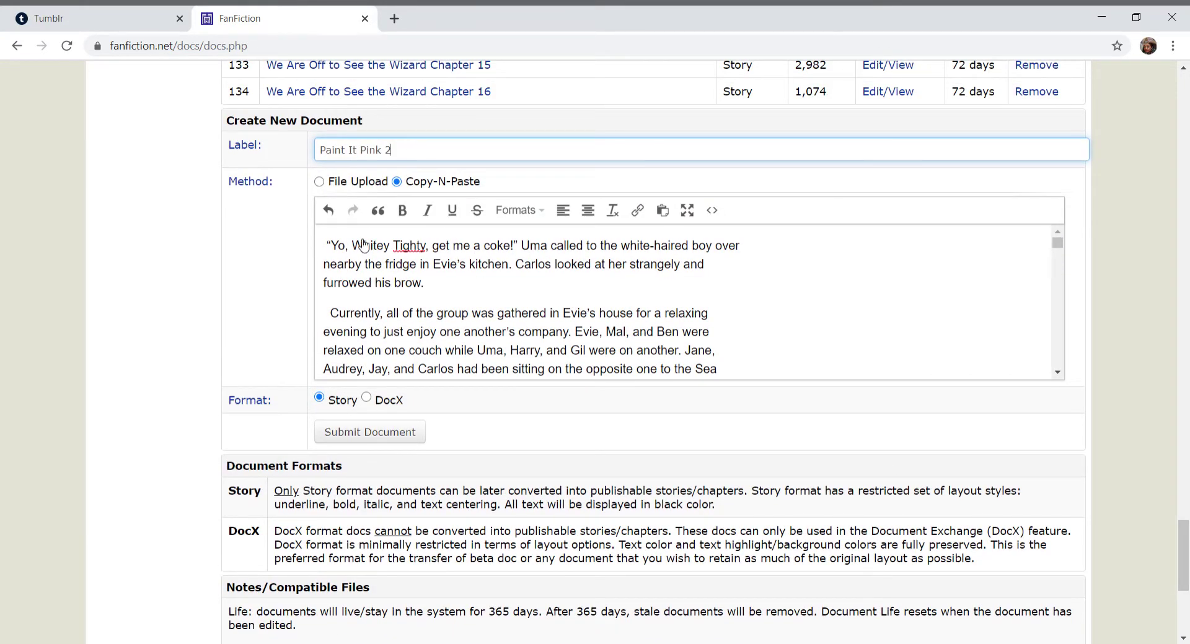
click(363, 436)
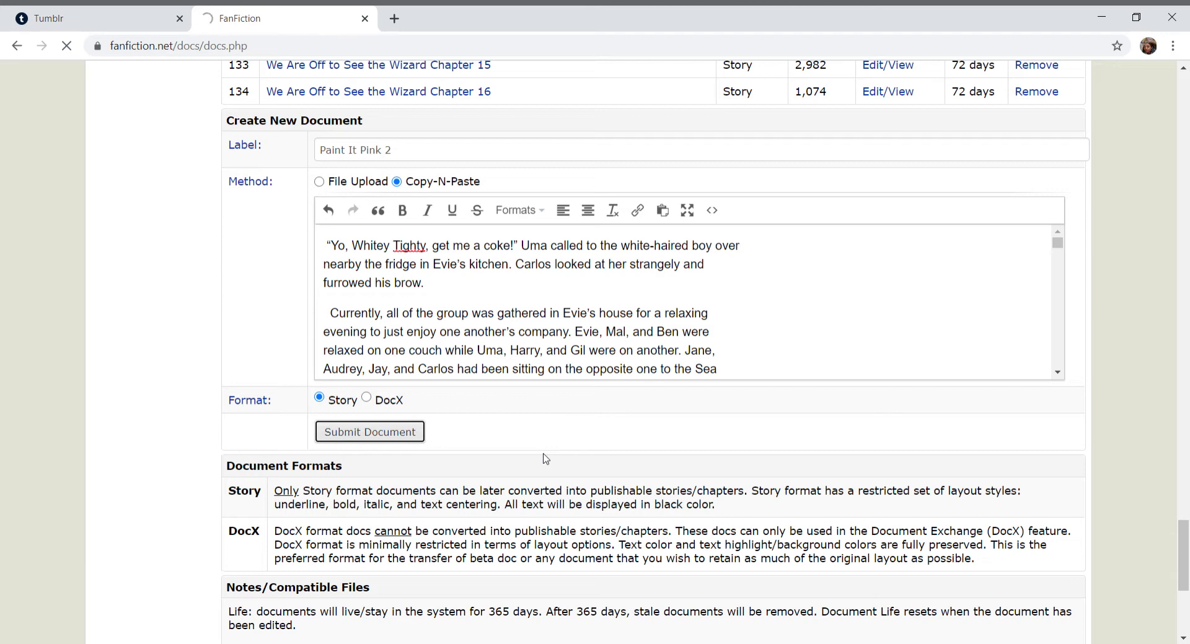
Submit the Paint It Pink 2 document again and check the pasted story text through to its last line.
click(392, 434)
drag(1058, 243, 1053, 371)
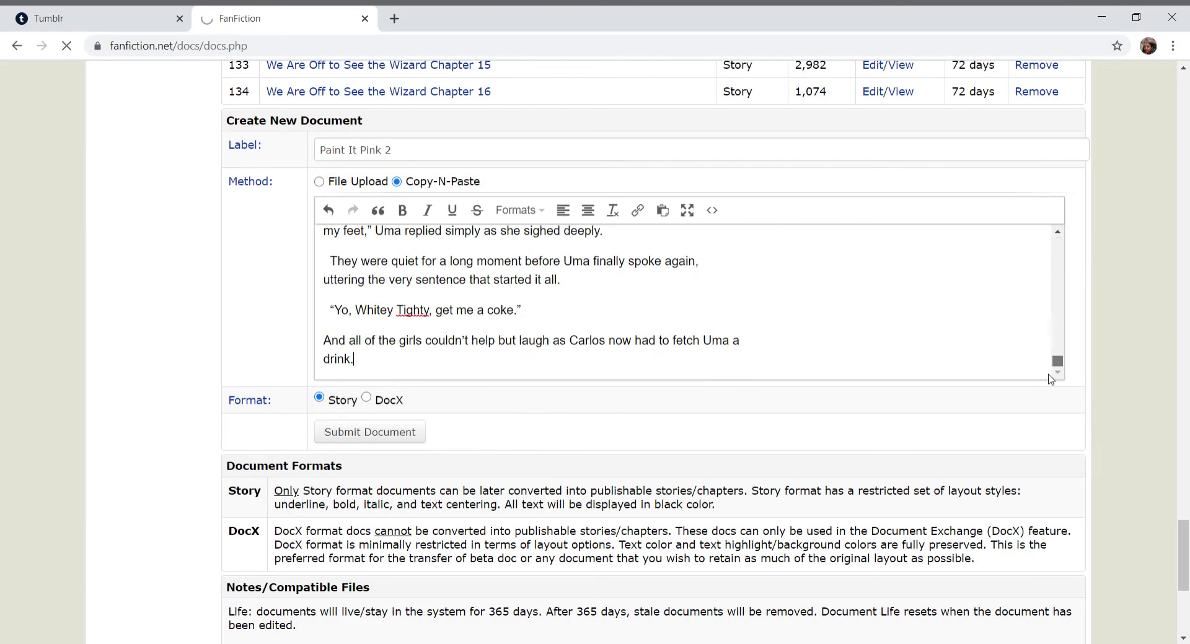
click(841, 365)
drag(476, 157, 332, 346)
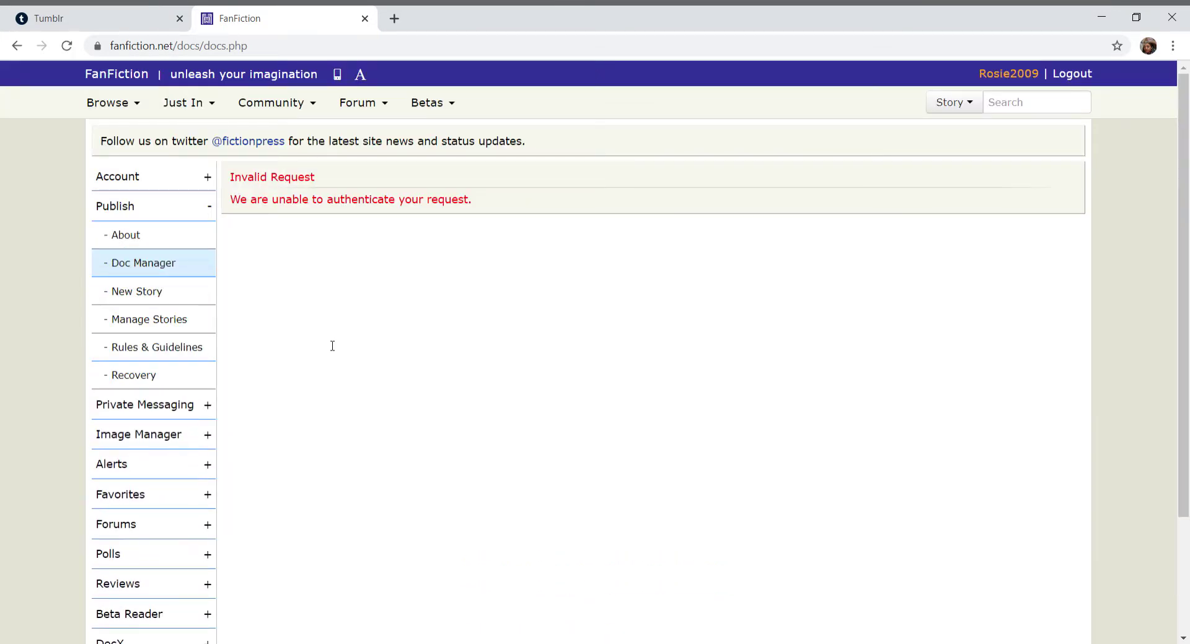
Reopen the Doc Manager and label another new document "Paint It Pink 2".
click(200, 273)
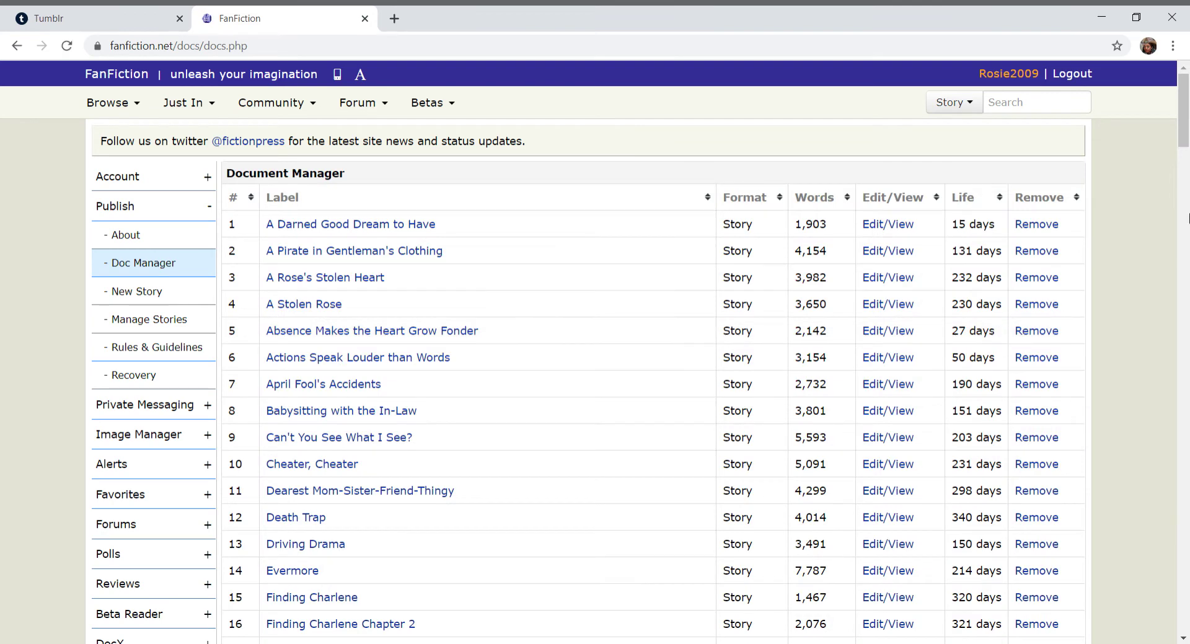
scroll(693, 410, down, 20)
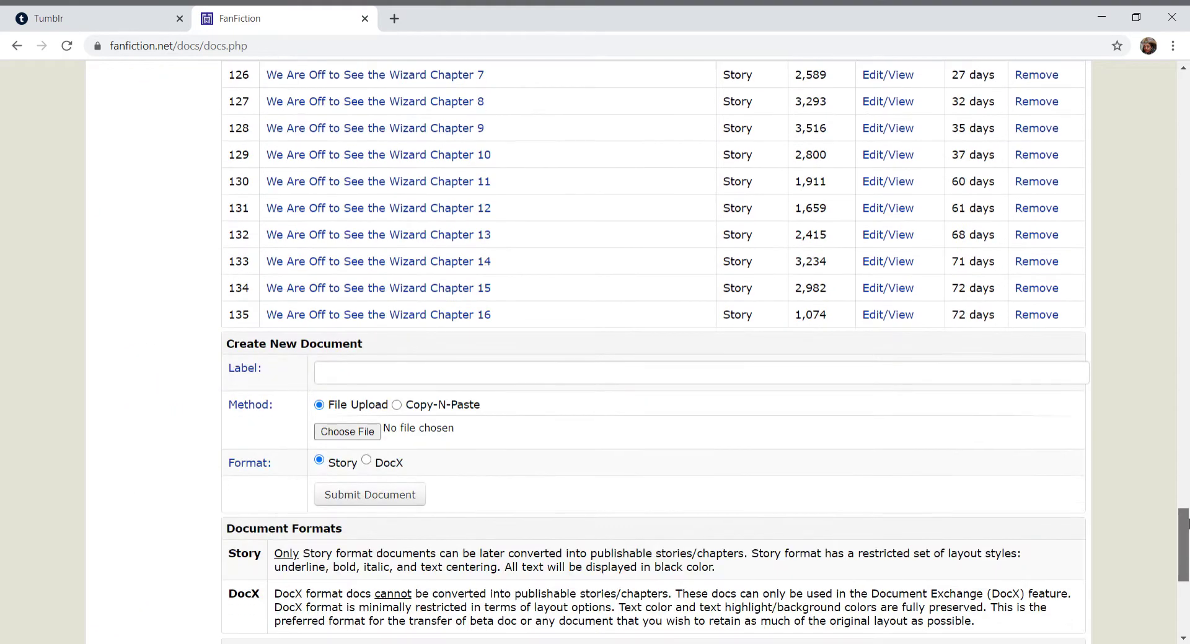
click(592, 372)
text(Paint It Pink 2)
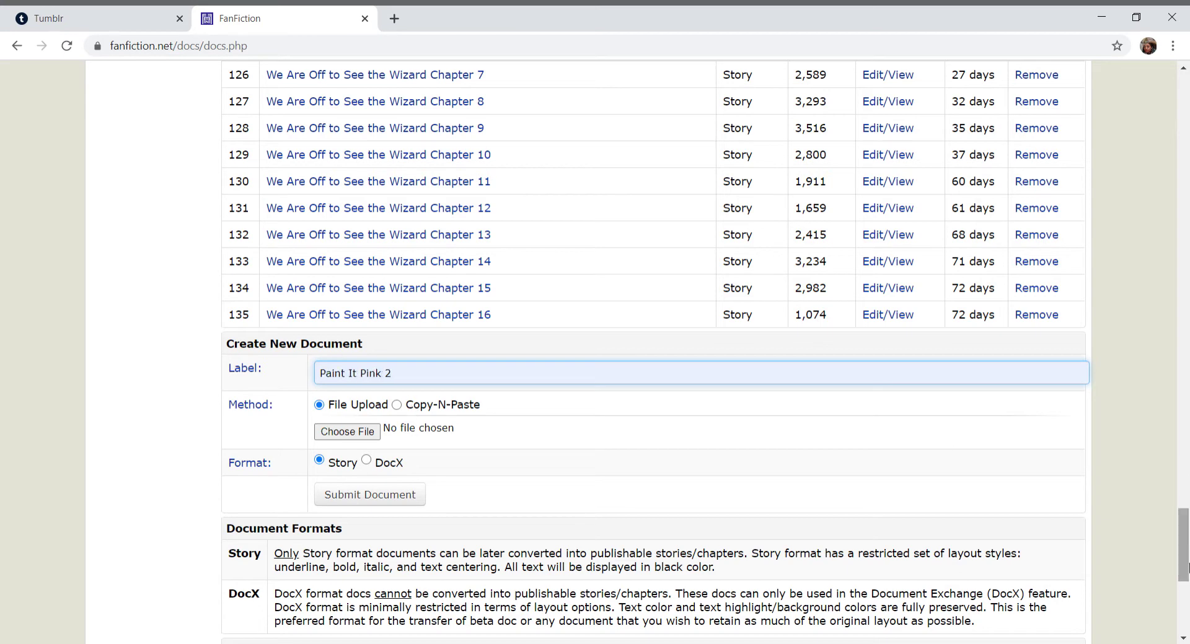
Look through the document list for the Paint It Pink 2 entry and check its word count and life.
mouse_move(1177, 569)
mouse_down()
mouse_move(1176, 400)
mouse_move(1160, 349)
mouse_move(1182, 337)
mouse_up()
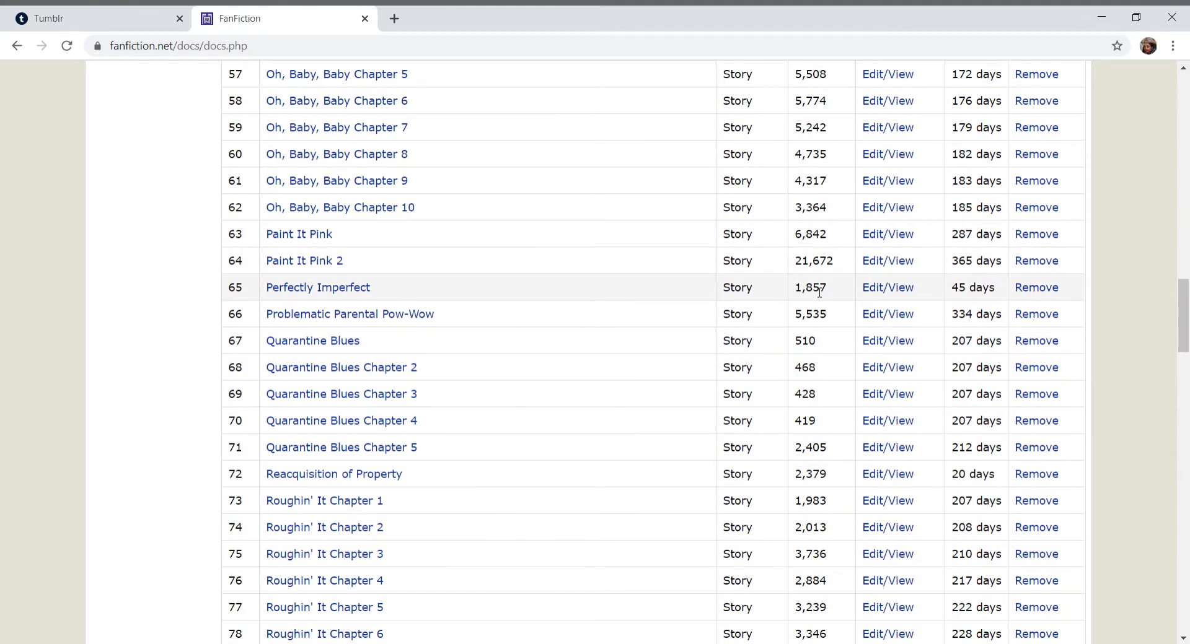
drag(1184, 329, 1185, 140)
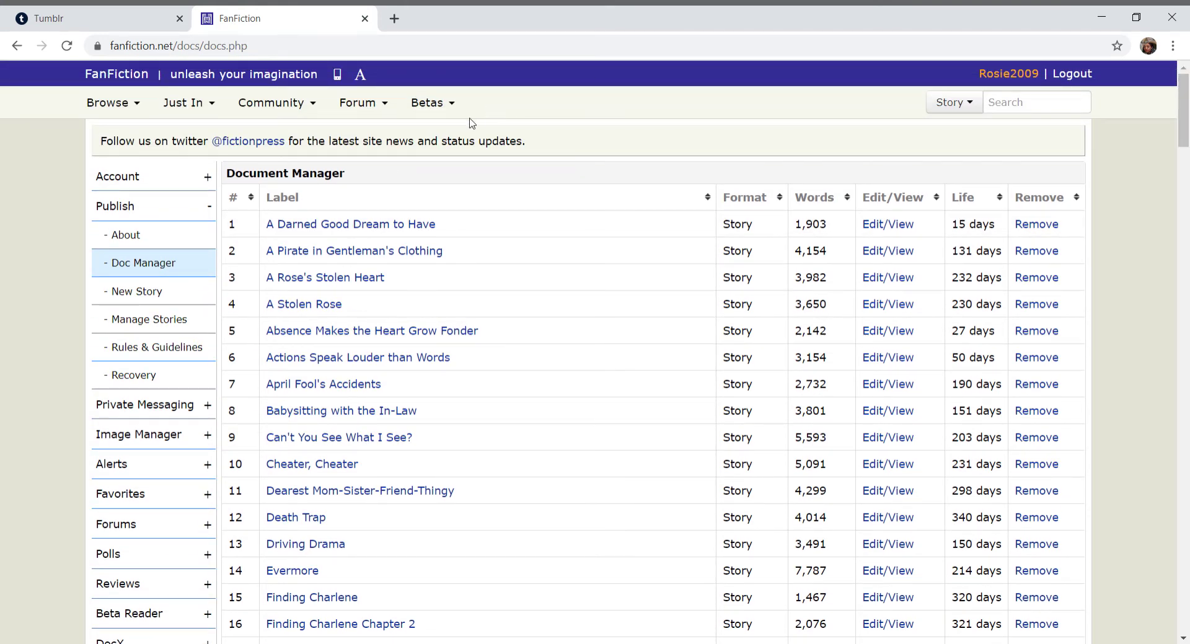
mouse_move(1187, 127)
mouse_down()
mouse_move(1186, 199)
mouse_move(1187, 127)
mouse_up()
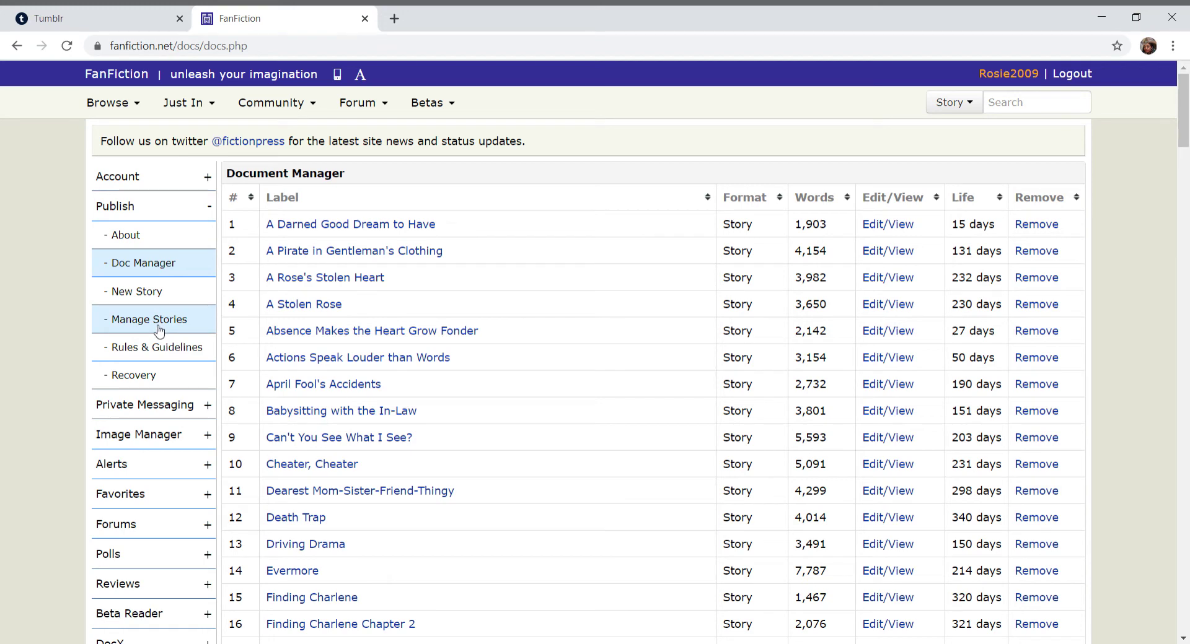
Start a new Regular story in the category Movies » Descendants, 2015 and continue to its details form.
click(133, 293)
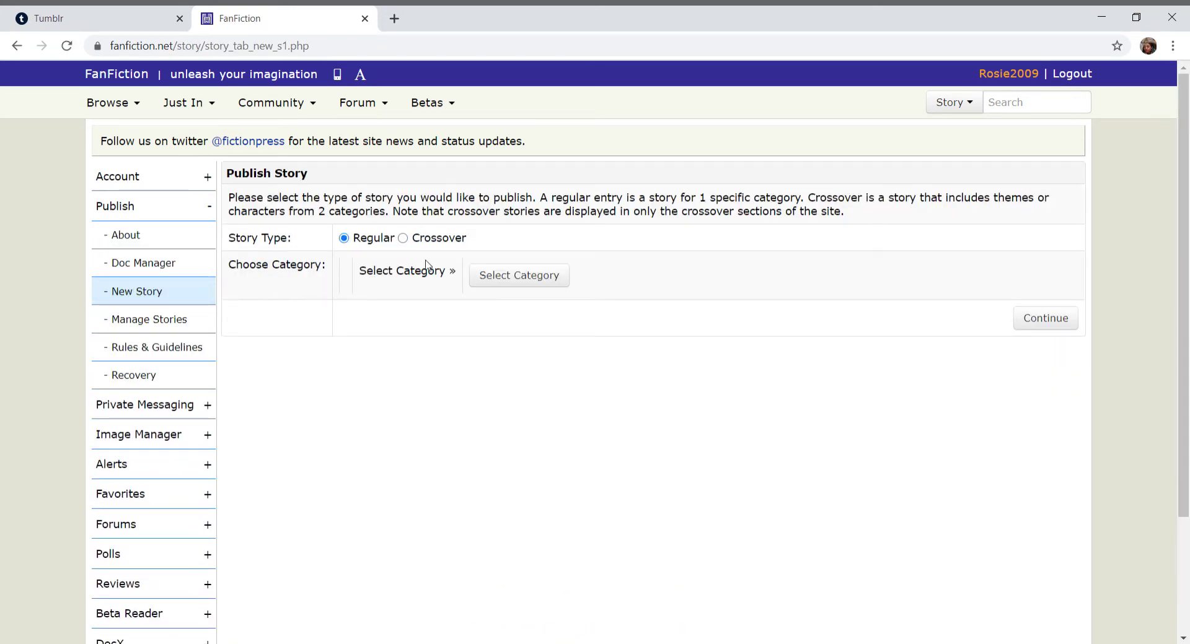
click(503, 281)
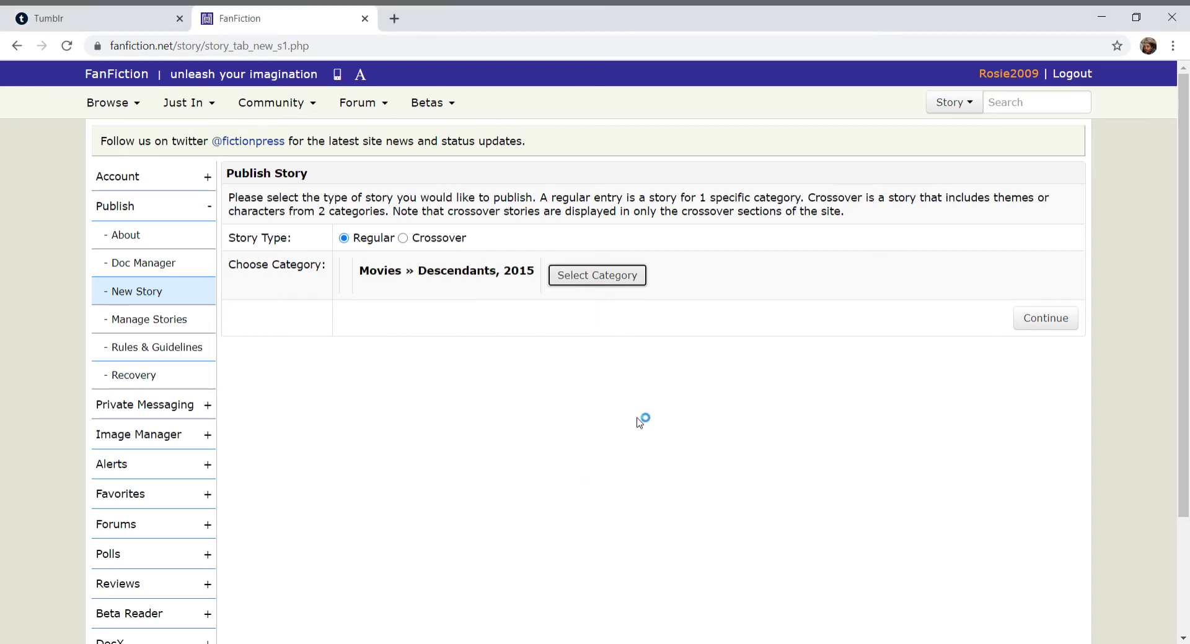
click(1047, 319)
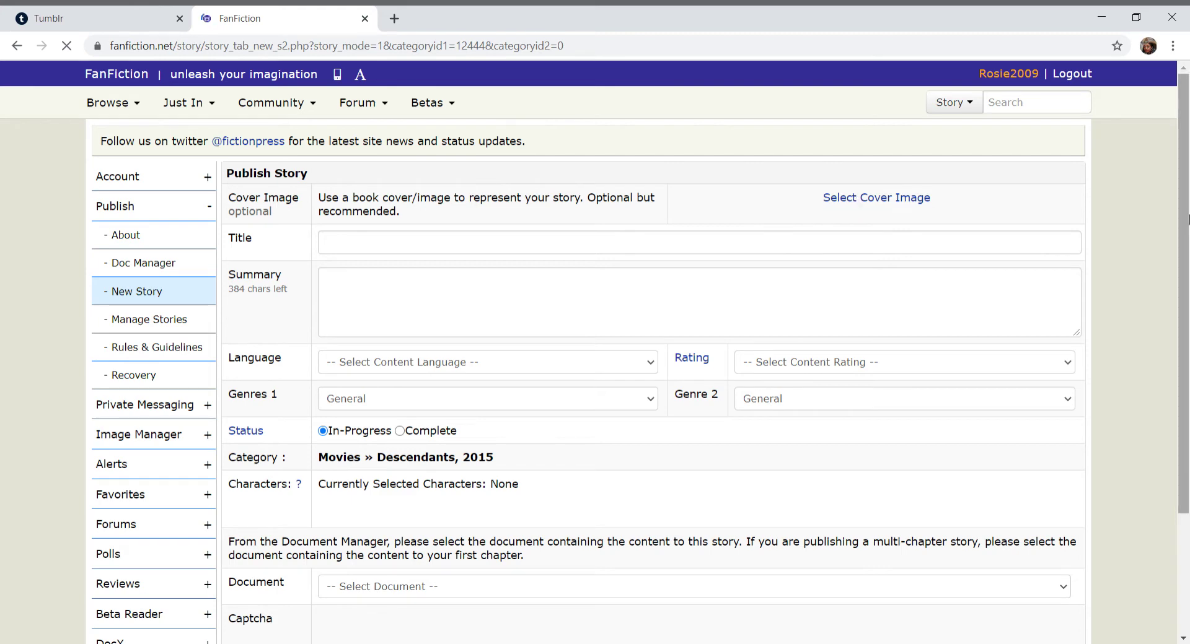
Choose the picture of the blue-haired woman wearing a tiara as the story's cover image.
scroll(852, 186, down, 1)
click(836, 127)
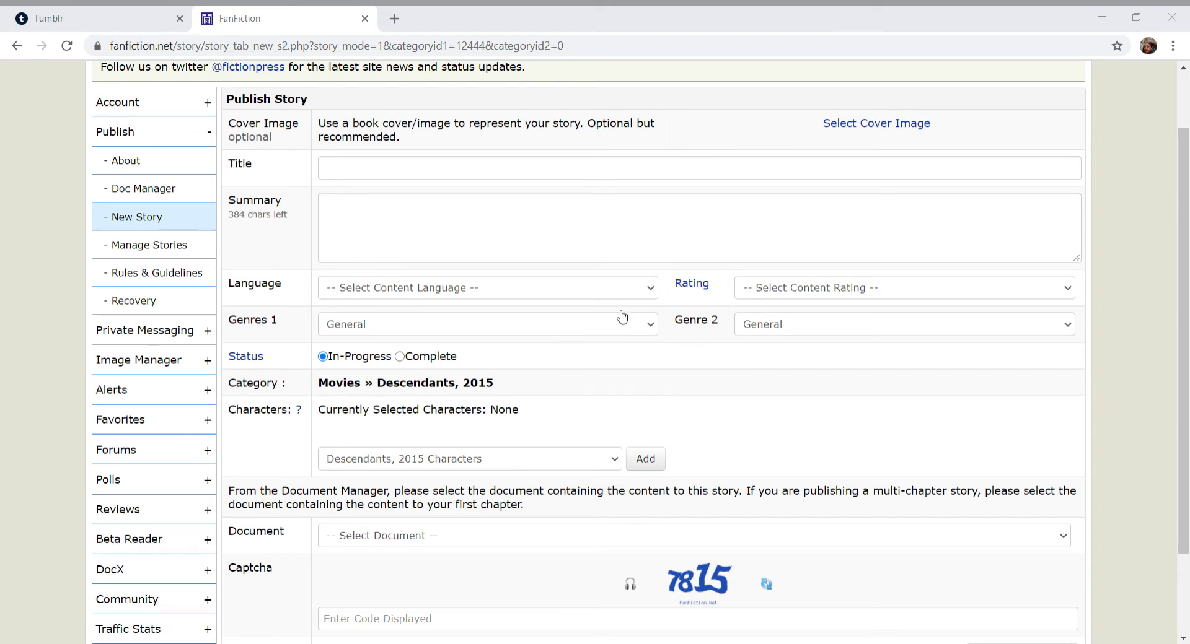
scroll(529, 194, down, 1)
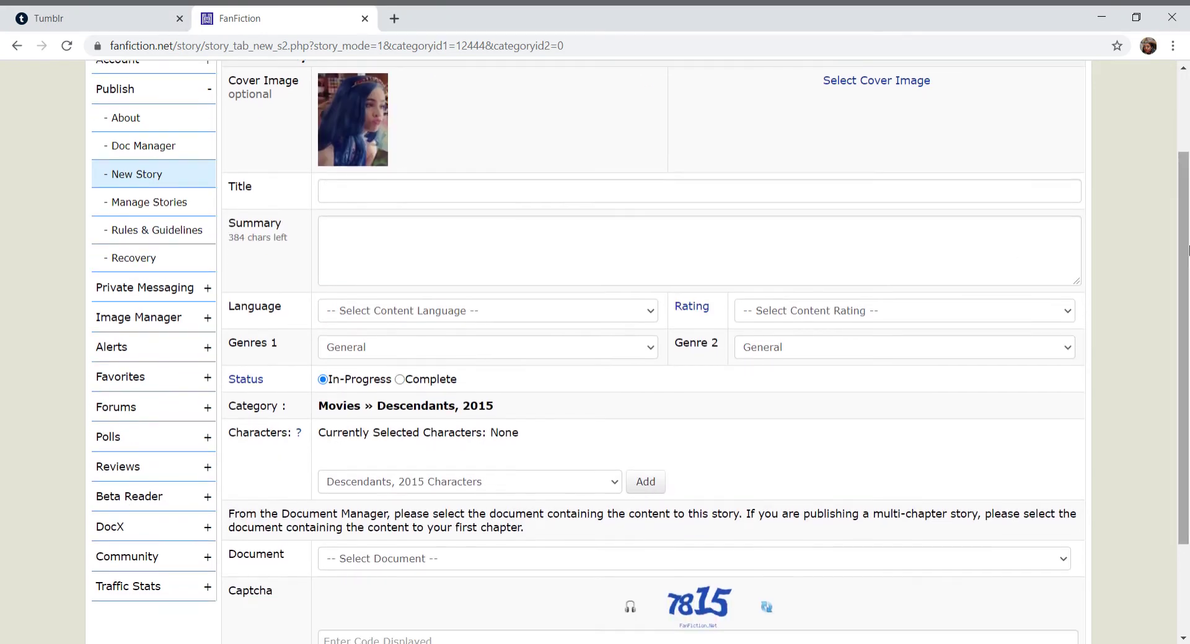
Expand the Image Manager section to view its upload option, and collapse it again.
click(528, 194)
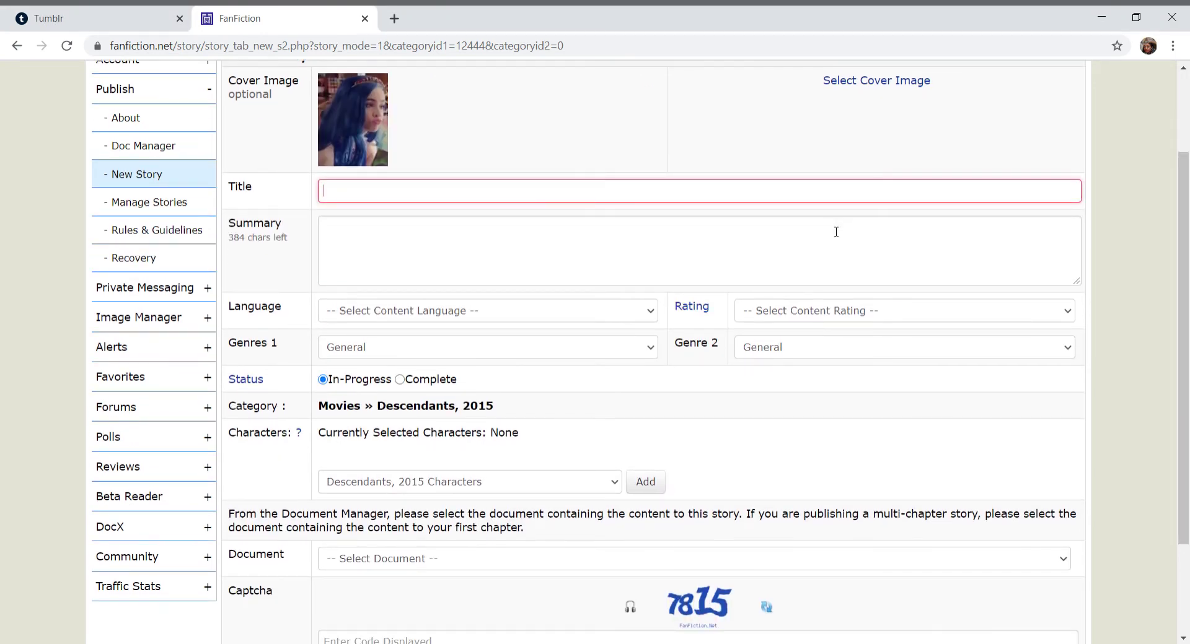
scroll(836, 232, up, 1)
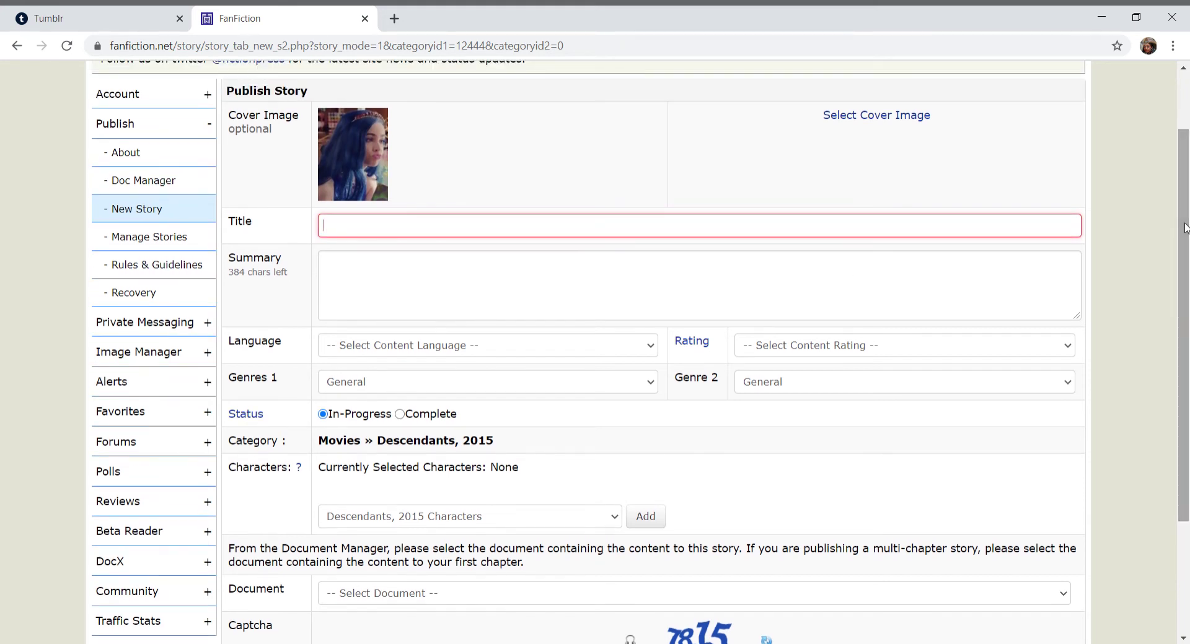
click(178, 357)
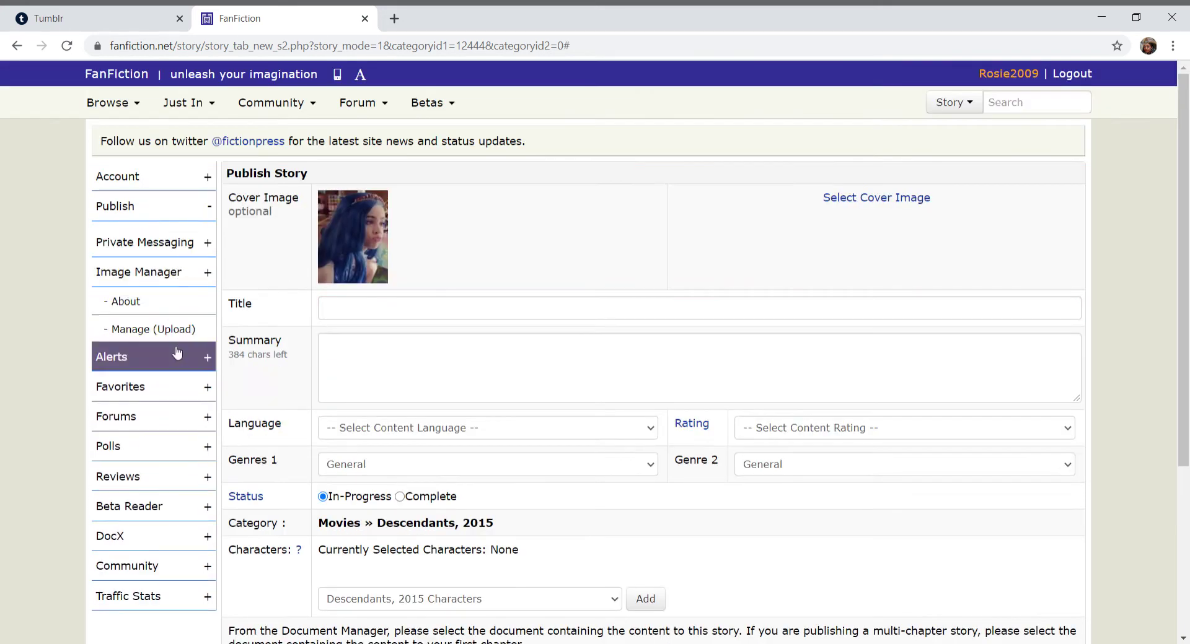
click(186, 266)
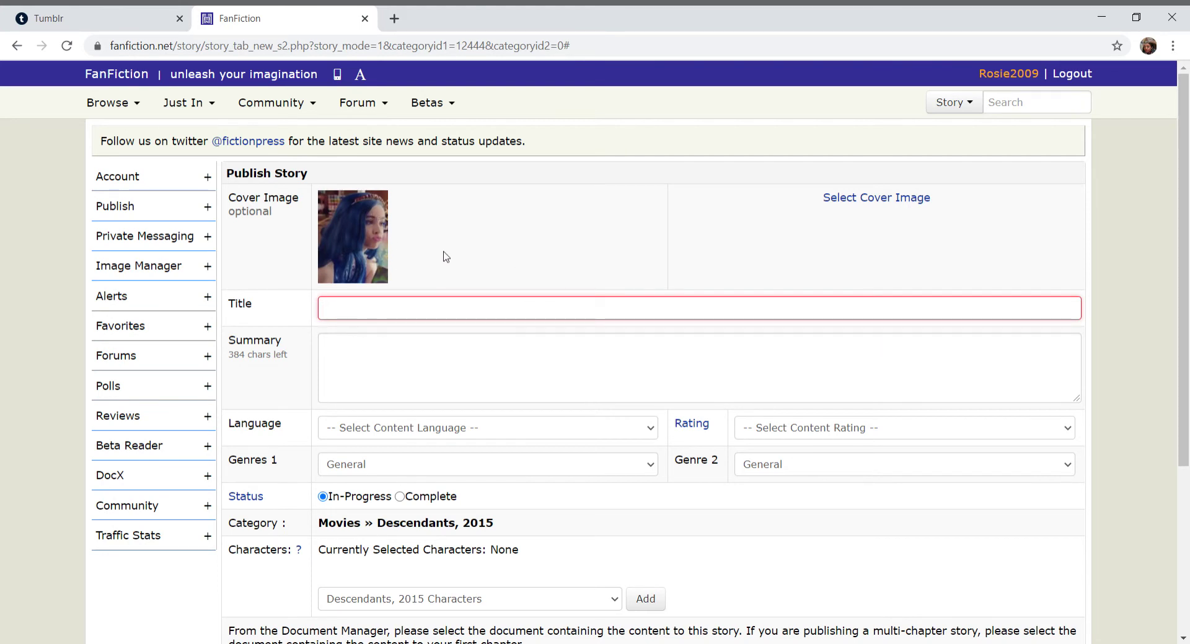
Title the story "Paint It Pink 2" and begin editing its summary.
text(Paint It Pink 2)
click(457, 345)
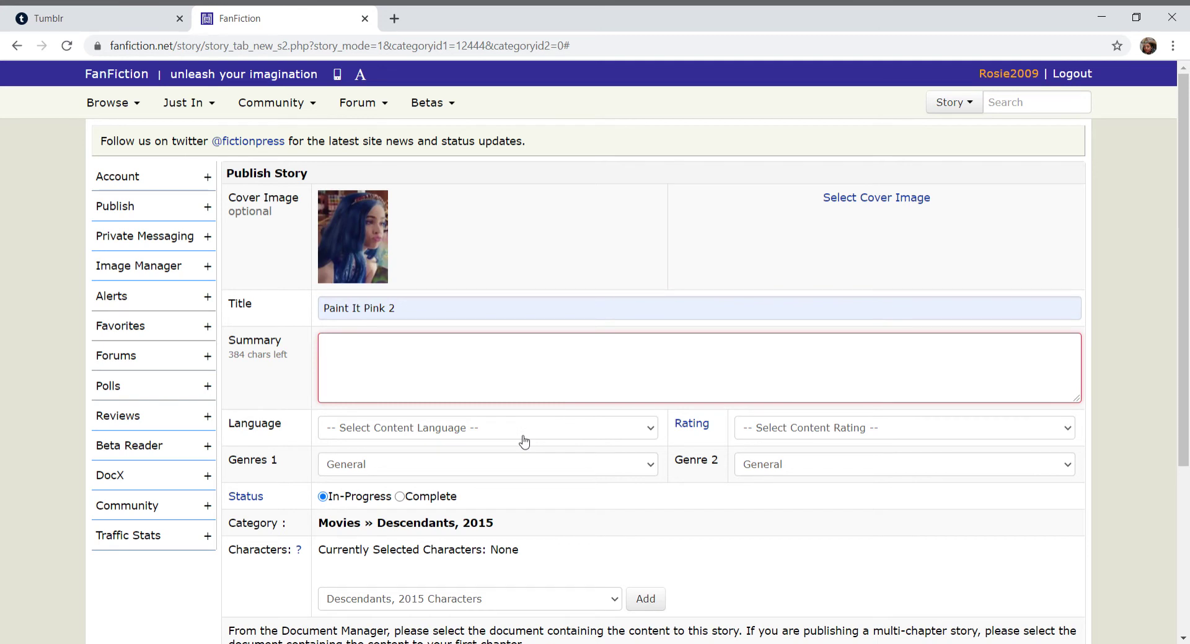
text(The)
key(BackSpace)
key(BackSpace)
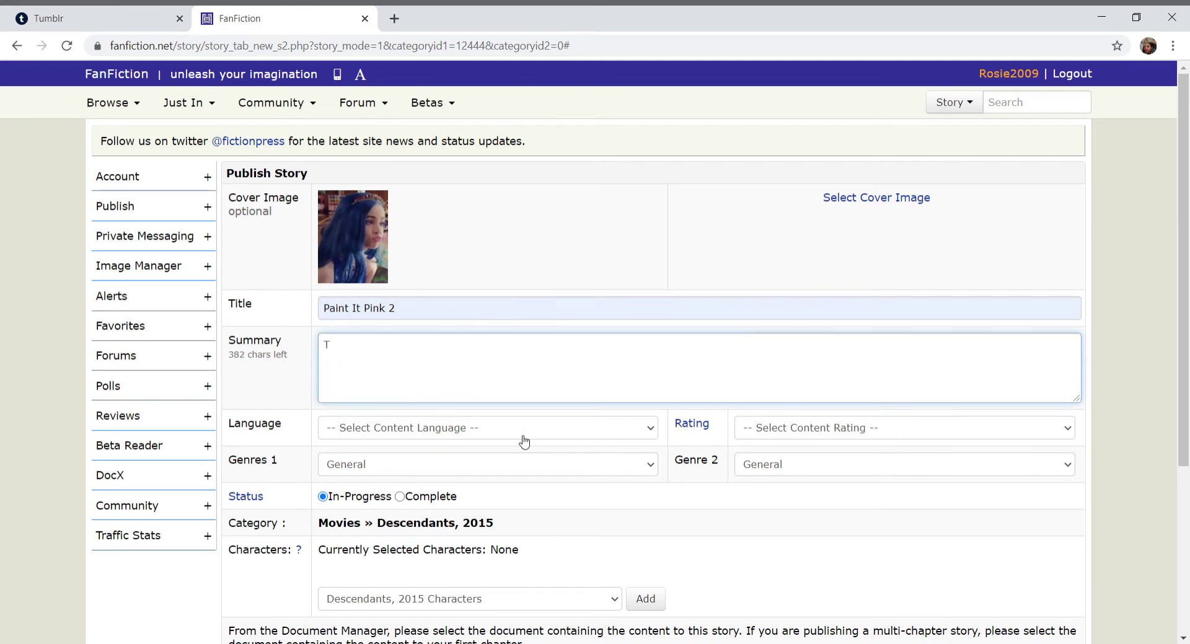
key(BackSpace)
text(Everybody)
text(has)
key(BackSpace)
key(BackSpace)
key(BackSpace)
key(BackSpace)
key(BackSpace)
key(BackSpace)
key(BackSpace)
key(BackSpace)
key(BackSpace)
key(BackSpace)
key(BackSpace)
Write the summary "The gang has a paintball fight. Jay x Audrey, Harry x Uma, Ben x Mal, and Carlos x Jane and familial/friendship feels.".
text(The gang has a paintball fight. Jay x Audrey)
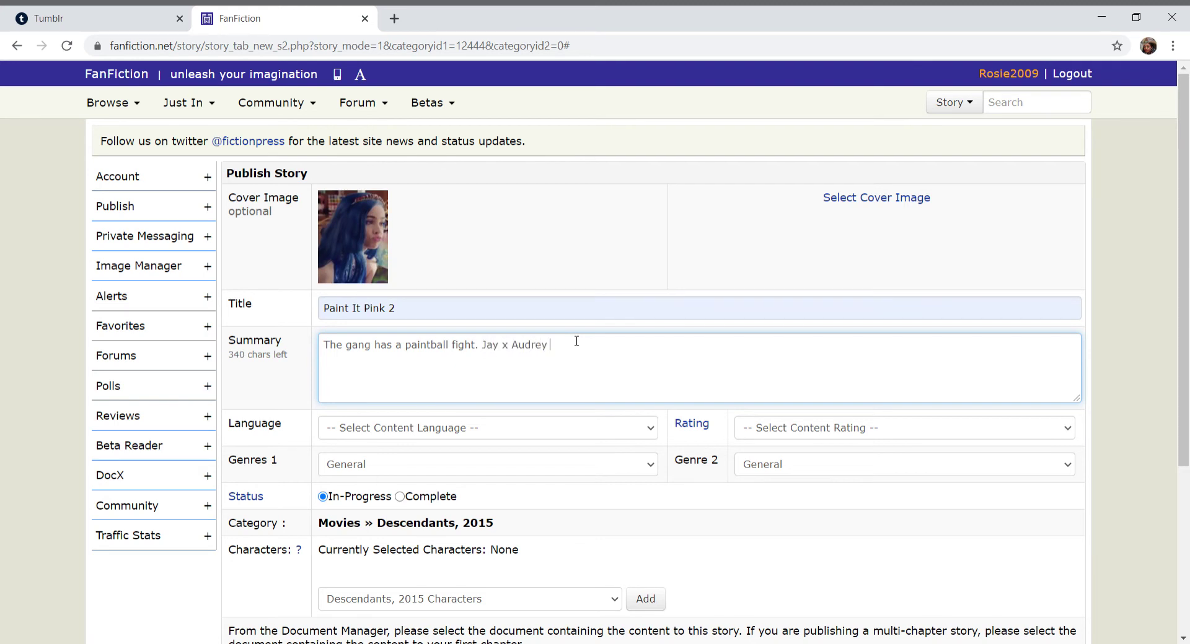
text(, Harry x Uma, Ben x Mal, and Carlos x J)
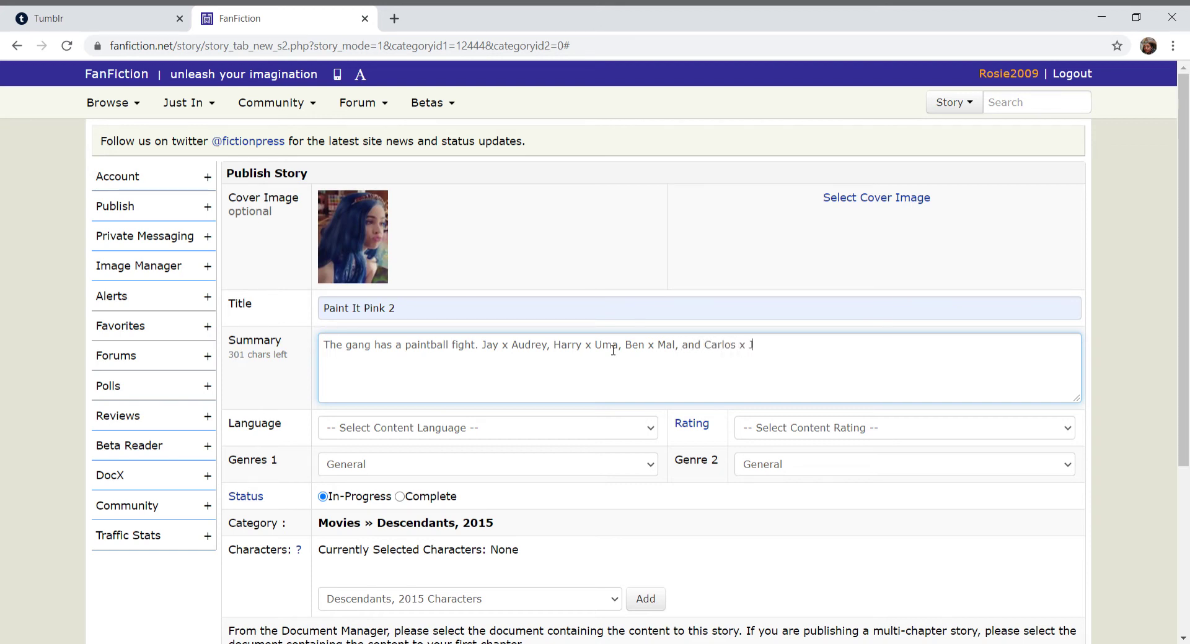
text(ane and familial feels.)
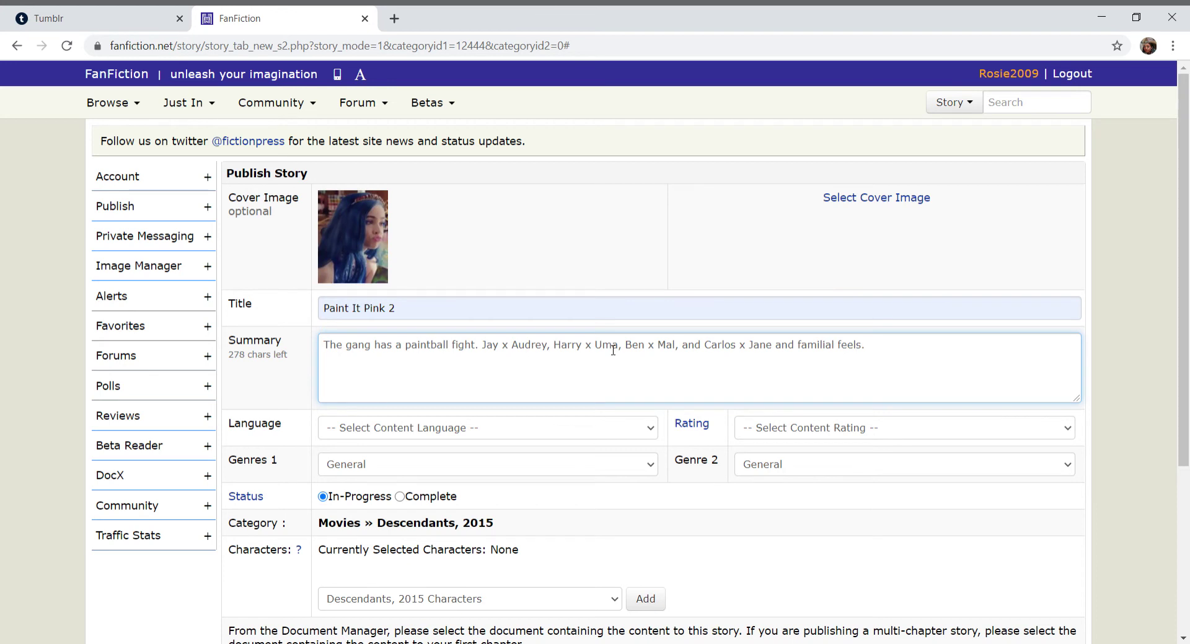
text(/friendship)
Refresh the captcha image twice to get a different code for publishing the story.
drag(1183, 273, 1184, 407)
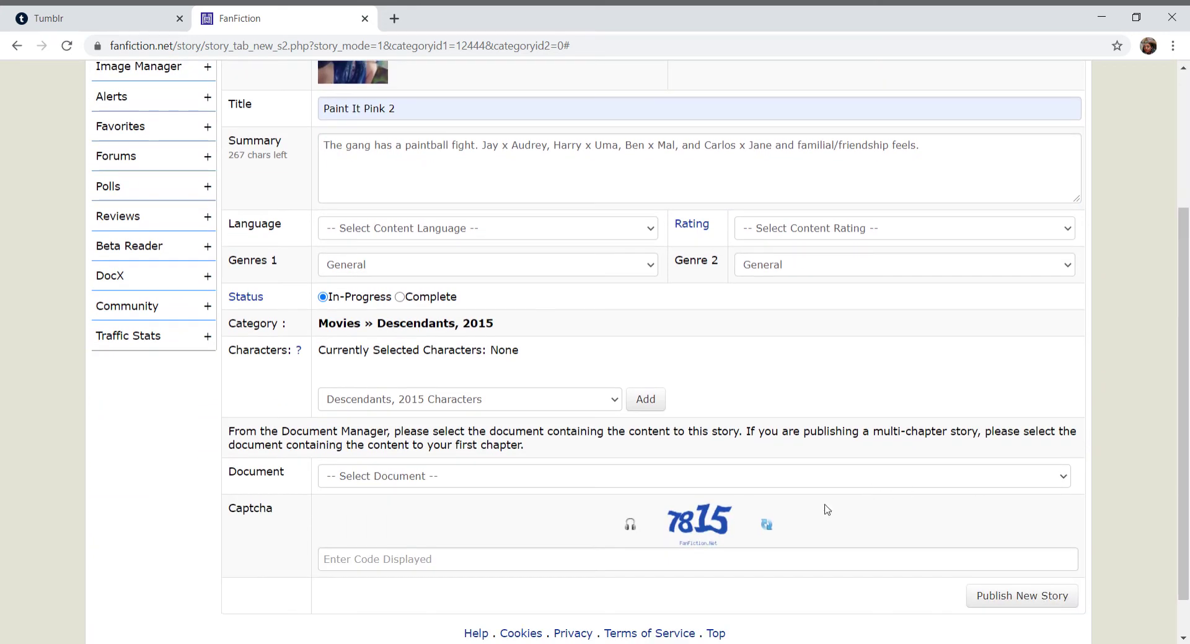
click(768, 528)
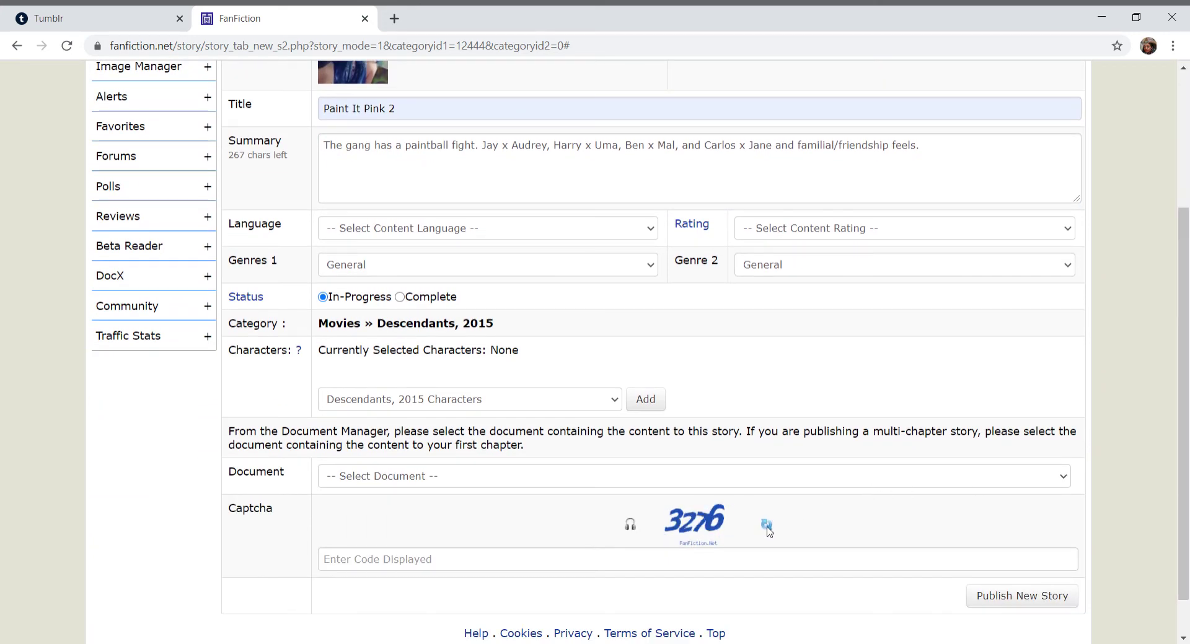
click(767, 526)
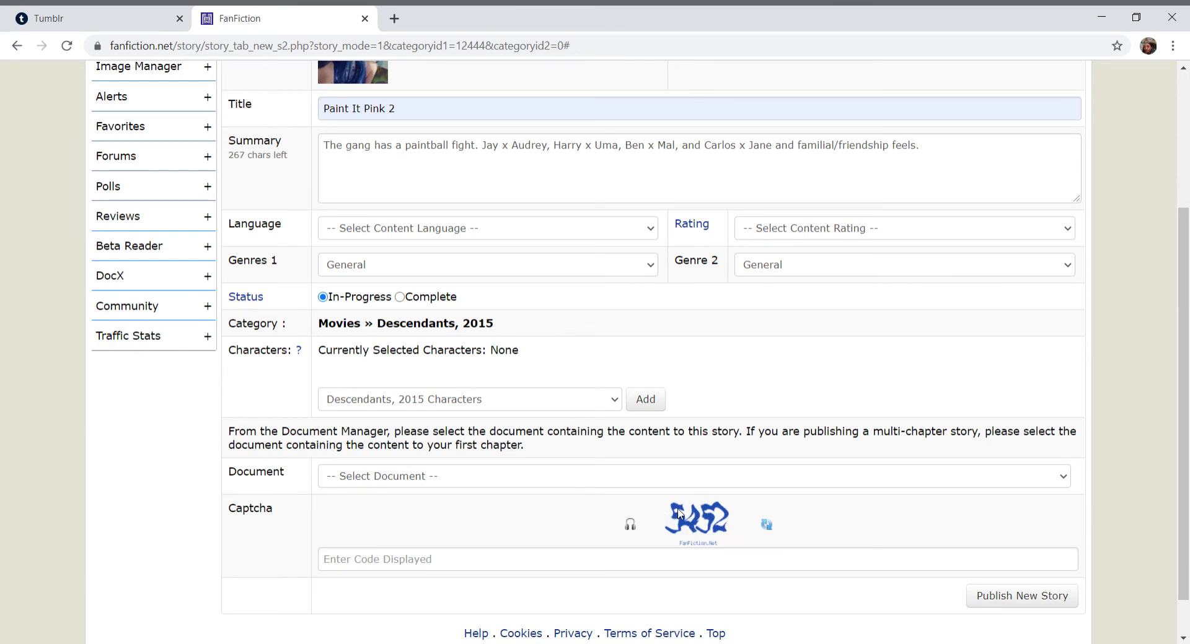
scroll(1186, 414, up, 1)
scroll(1187, 414, down, 1)
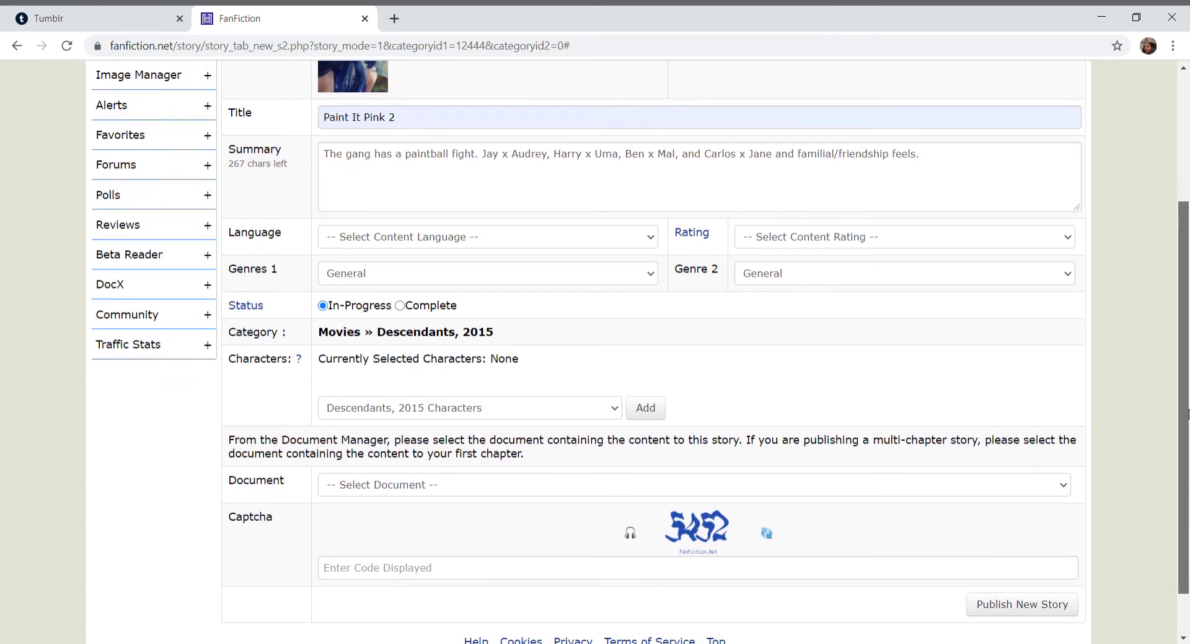
Set the story's language to English and its content rating to T.
scroll(1186, 414, up, 1)
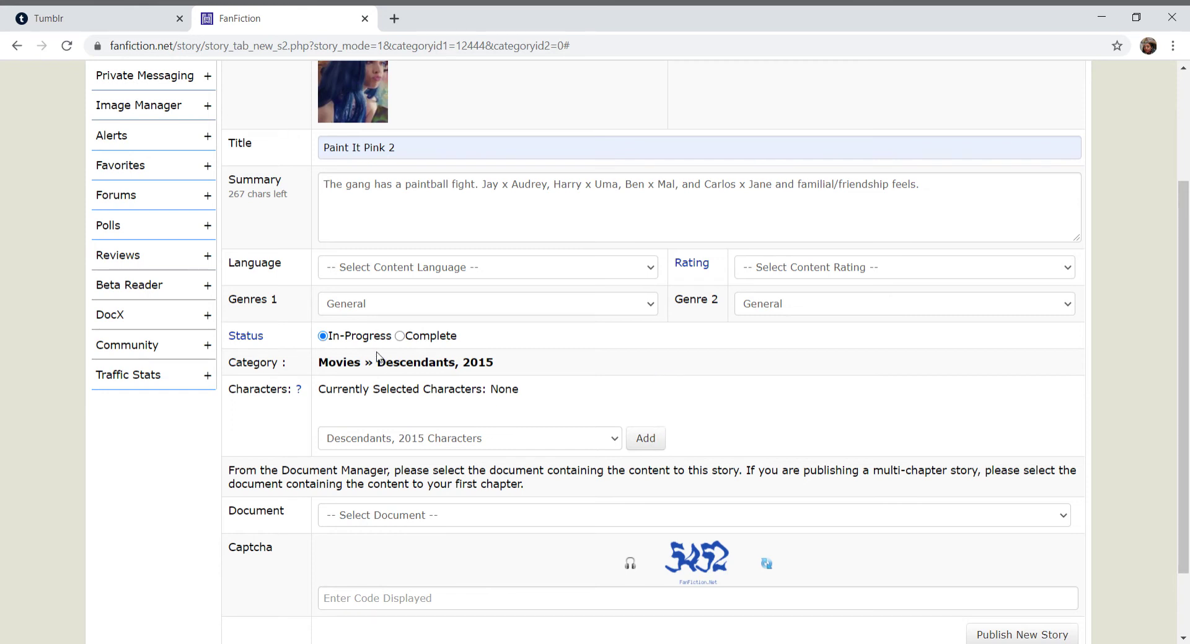
key(e)
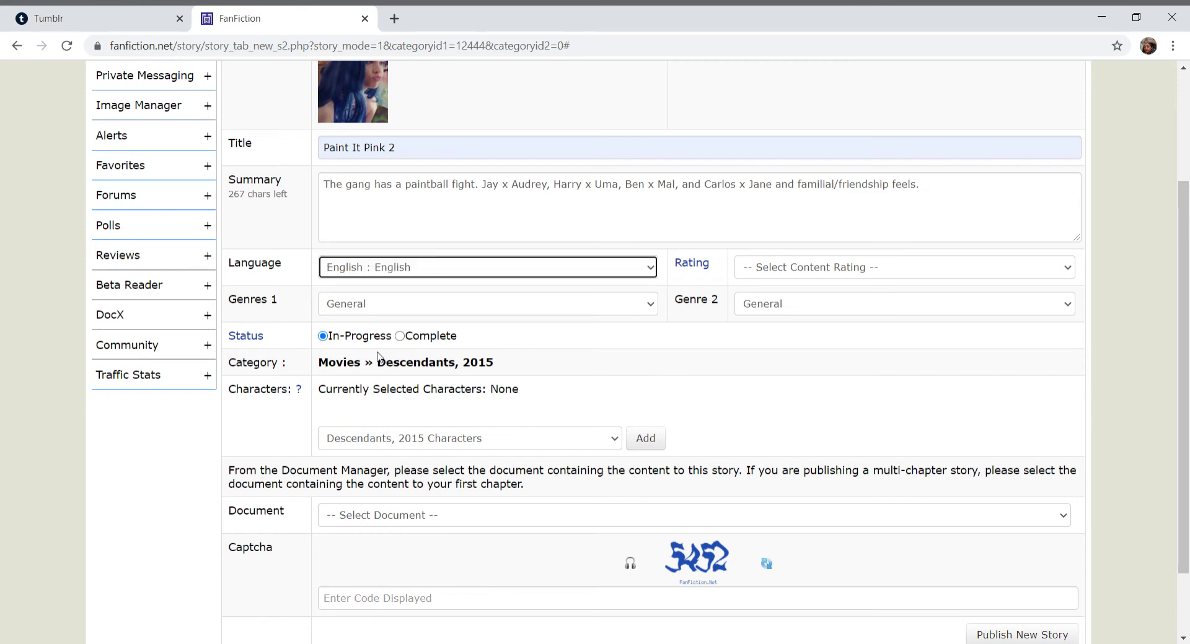
click(810, 284)
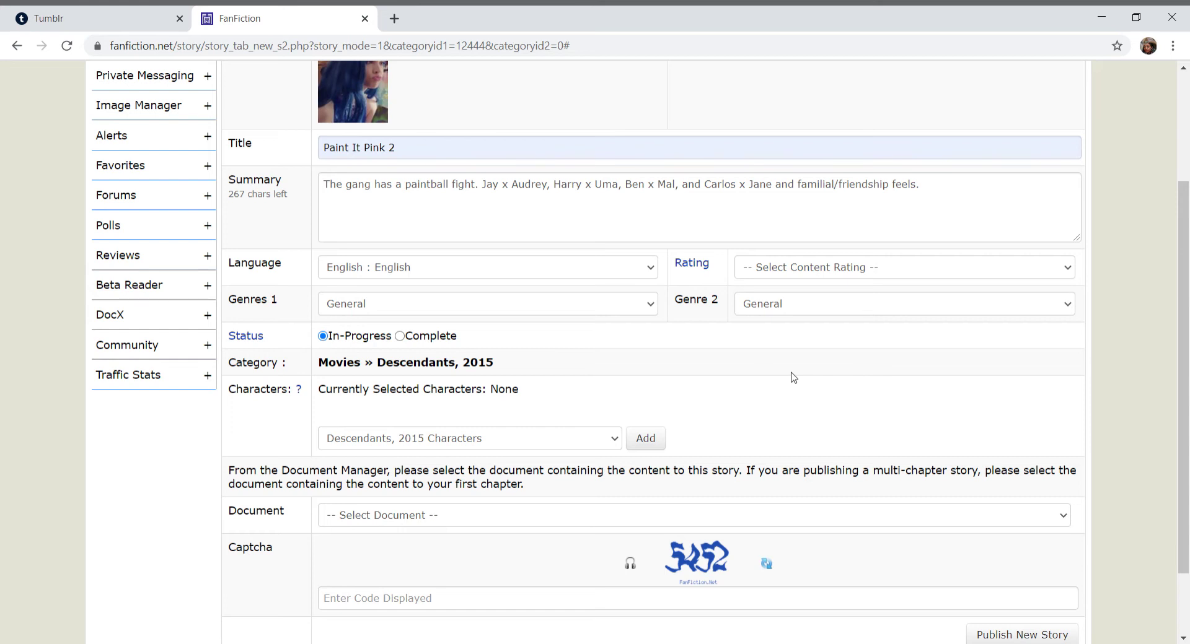
key(Down)
key(Down)
key(Down)
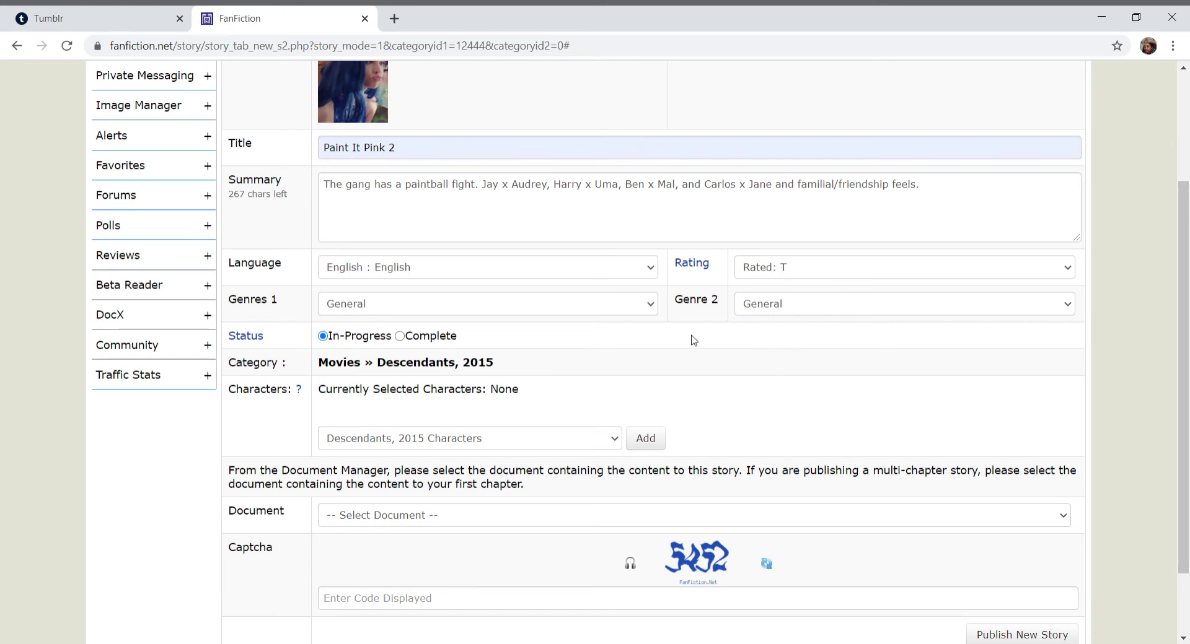
Mark the story's status as Complete and set its genres to Friendship and Humor.
scroll(691, 347, up, 3)
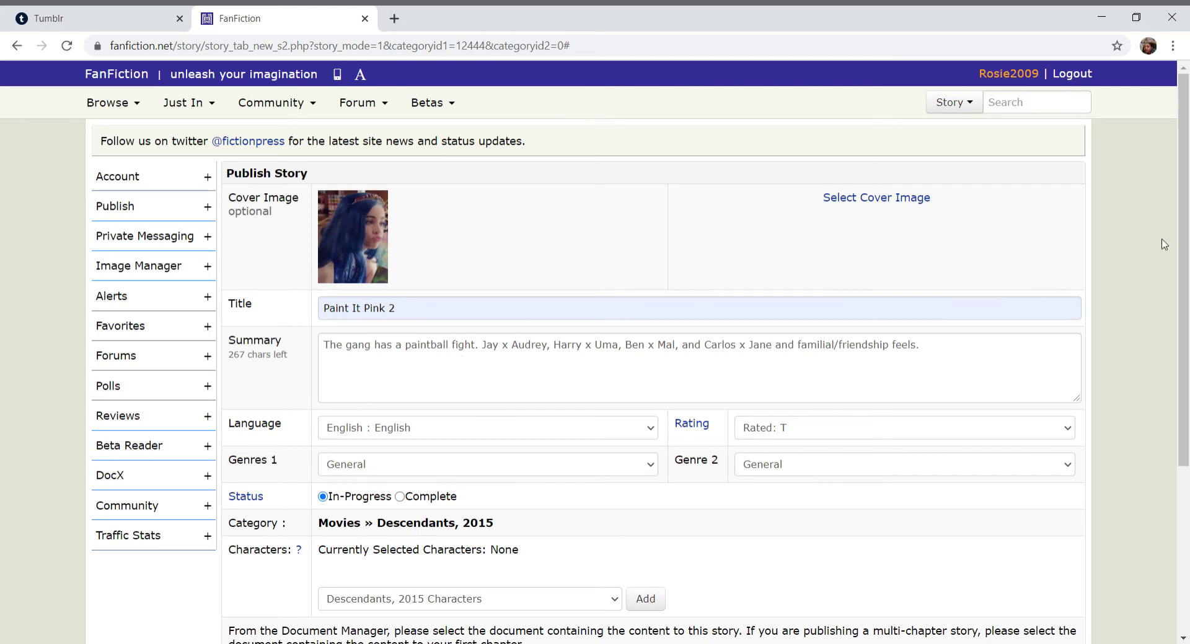
scroll(1164, 244, down, 3)
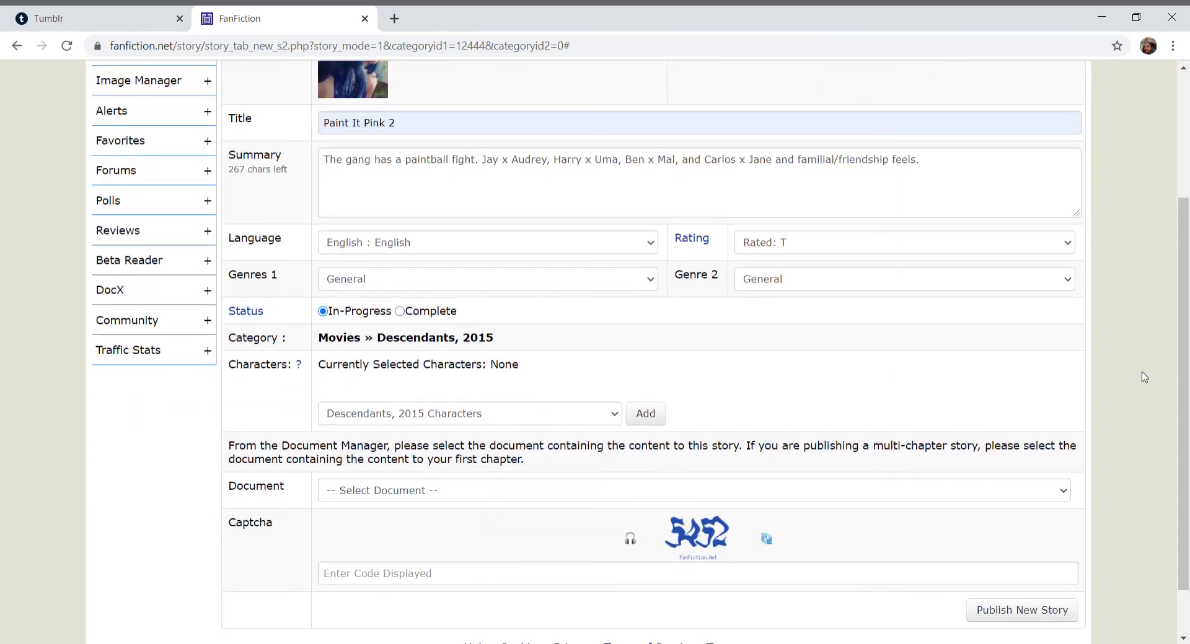
click(400, 311)
click(427, 625)
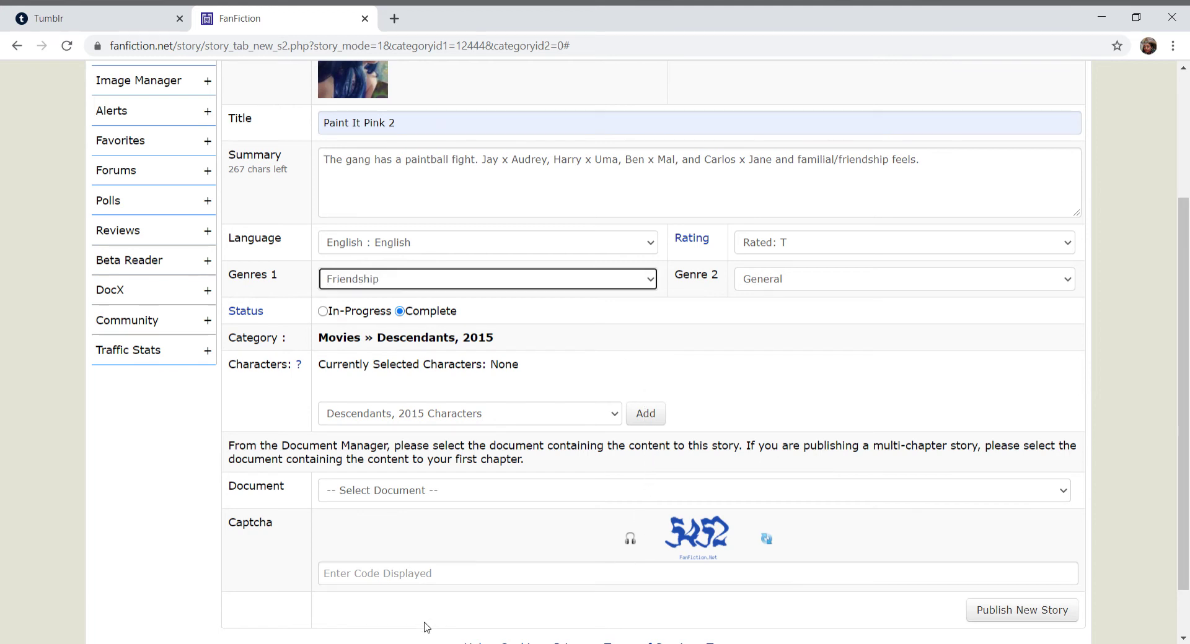
click(867, 290)
click(861, 353)
scroll(1187, 316, up, 1)
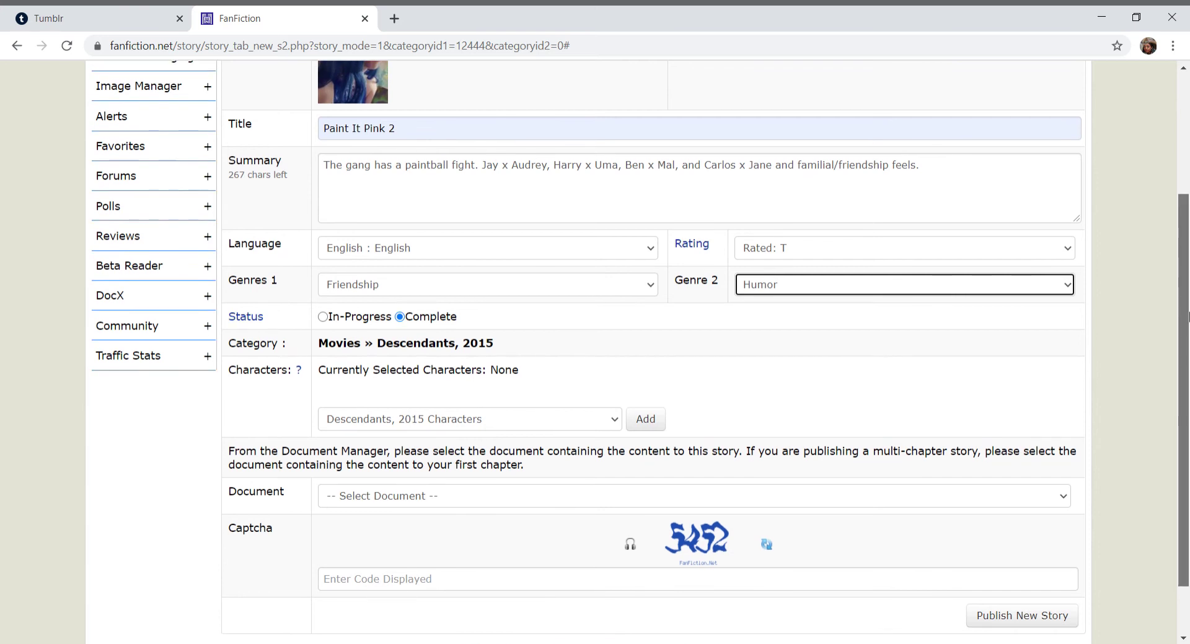
scroll(1187, 316, up, 1)
scroll(1187, 316, down, 2)
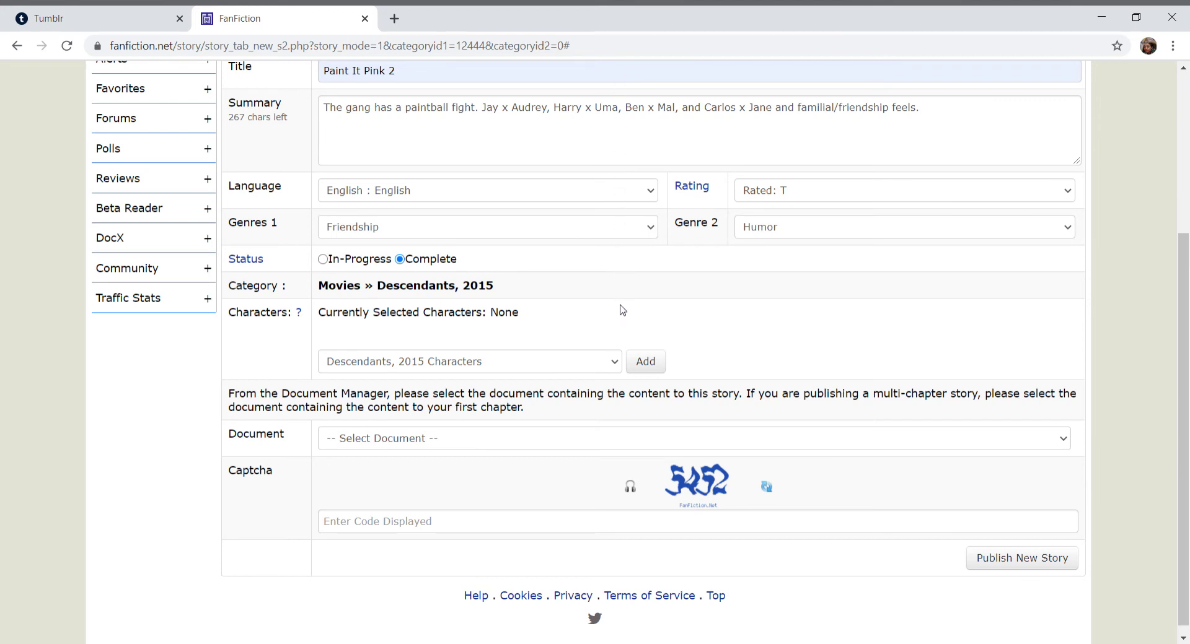
Add Mal, Evie, Uma and Audrey as the story's characters.
click(610, 362)
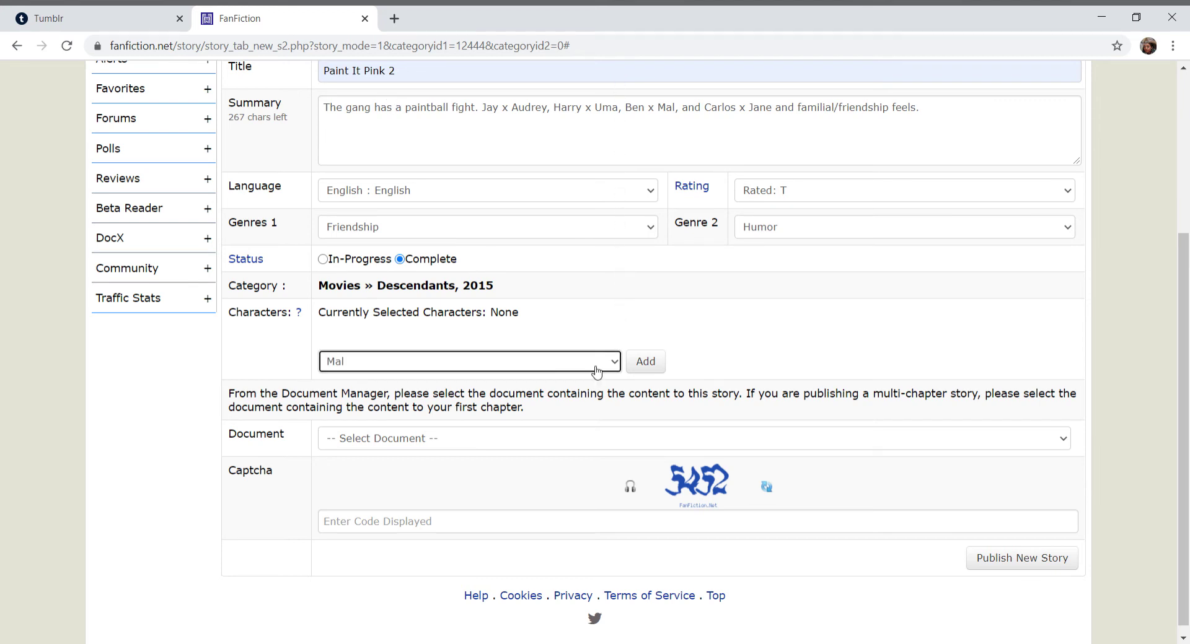
click(642, 363)
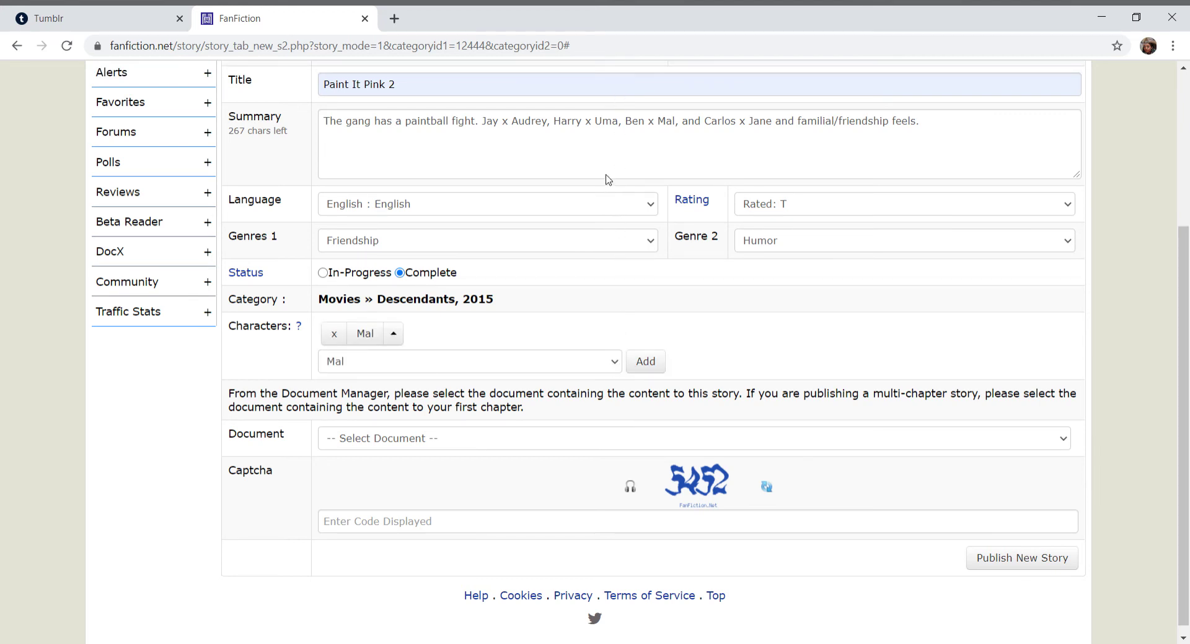
click(611, 362)
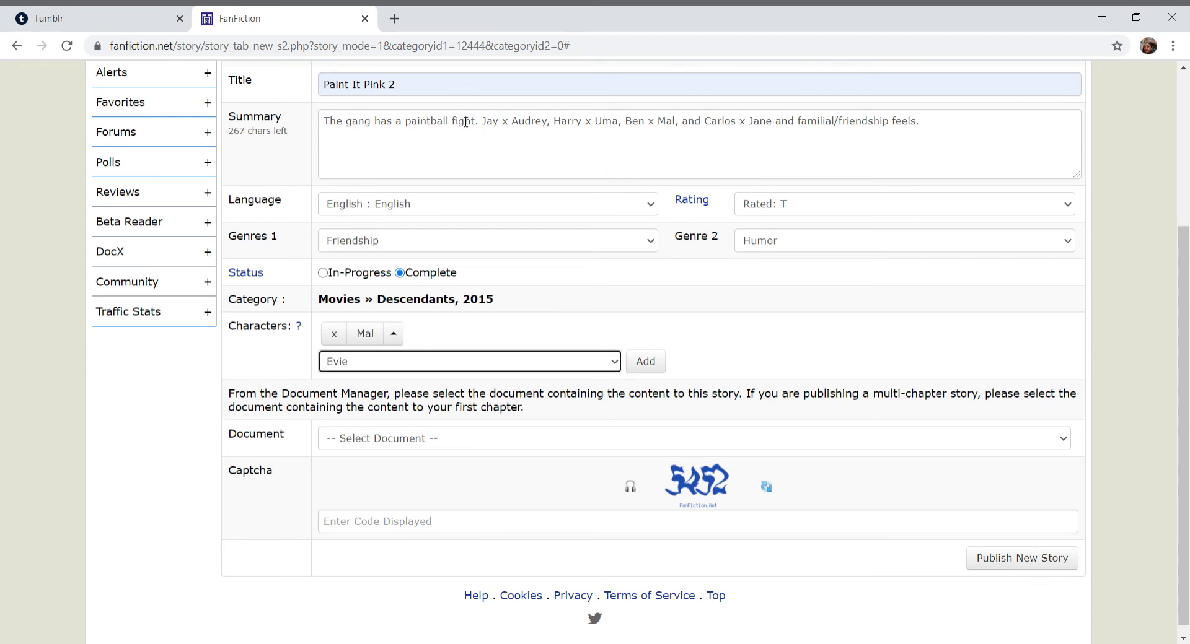
click(645, 362)
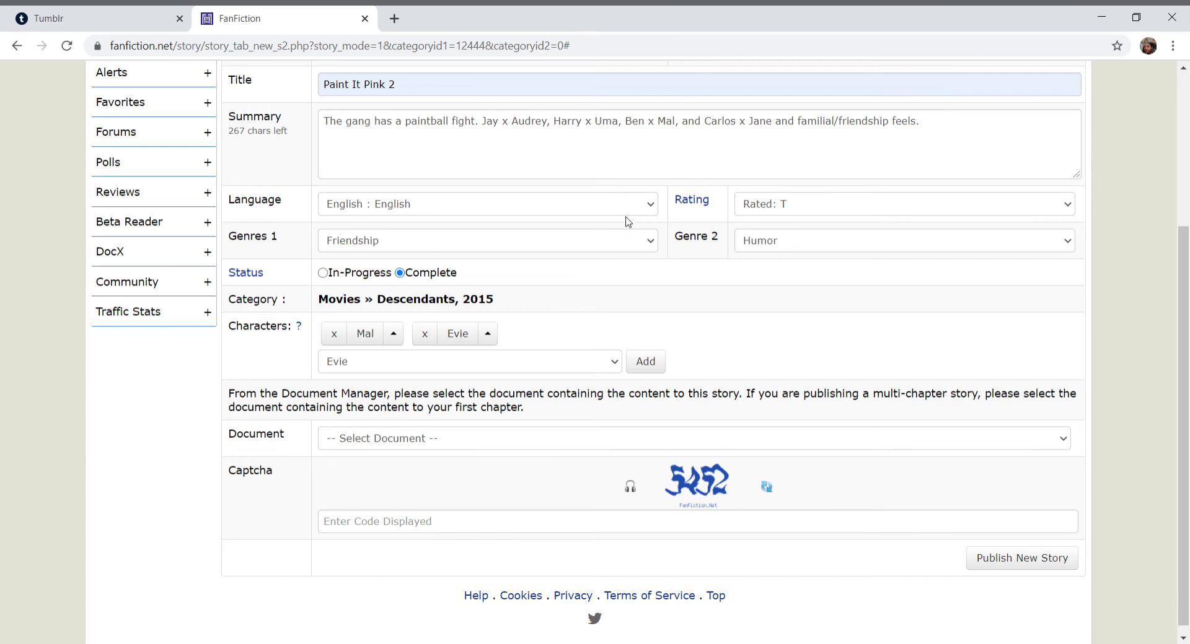
click(483, 290)
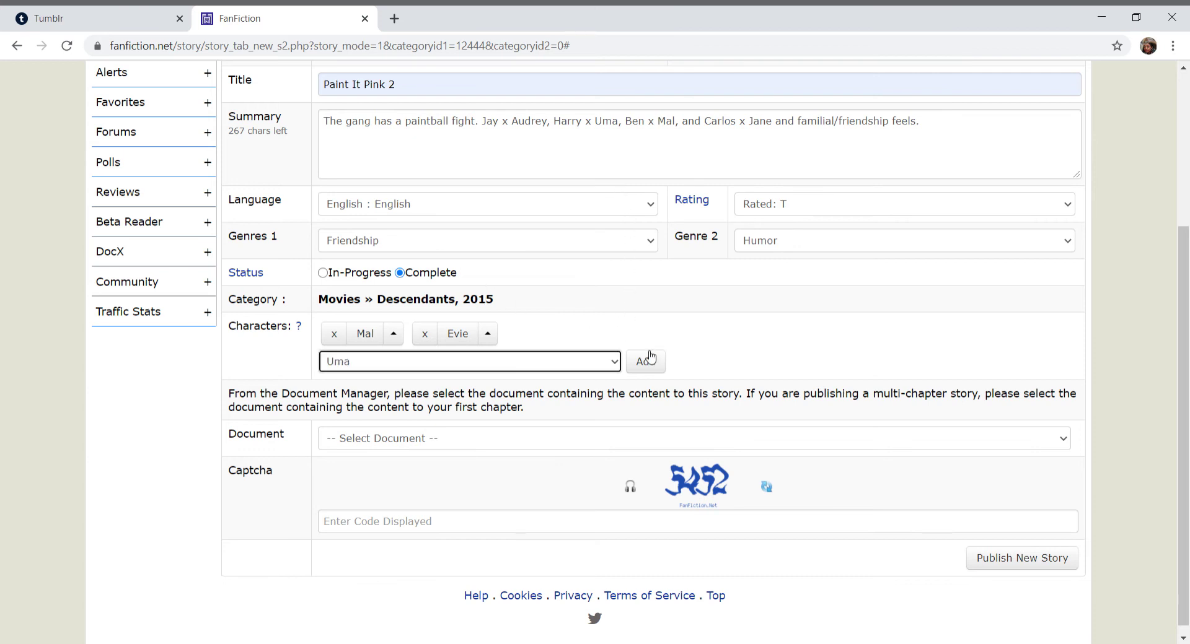
click(645, 361)
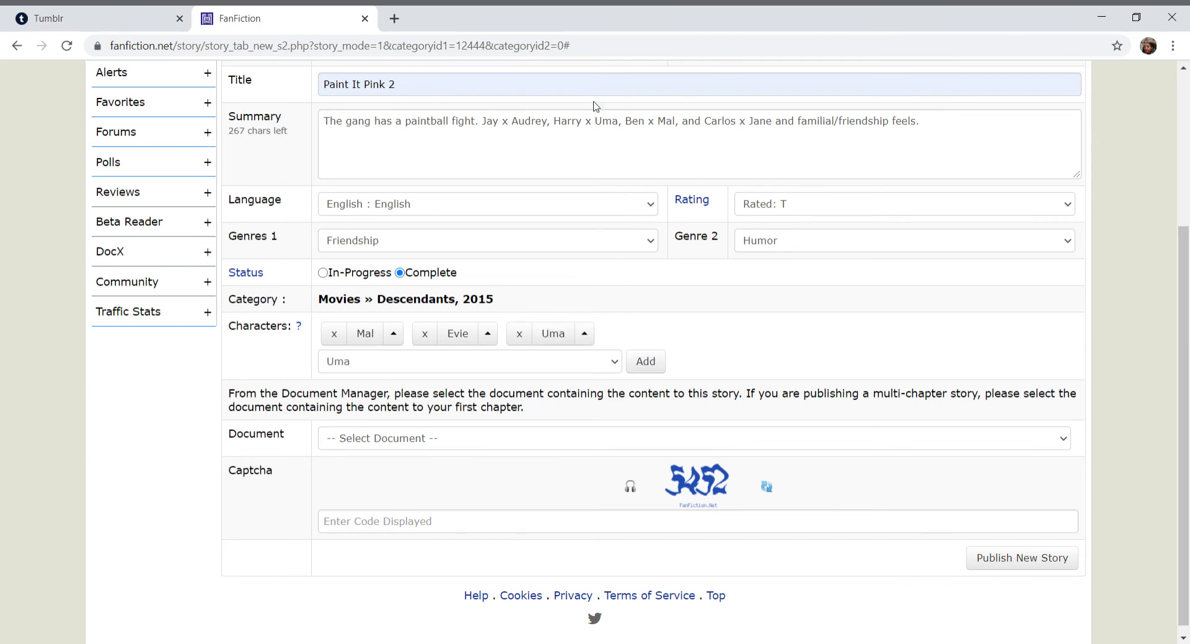
key(a)
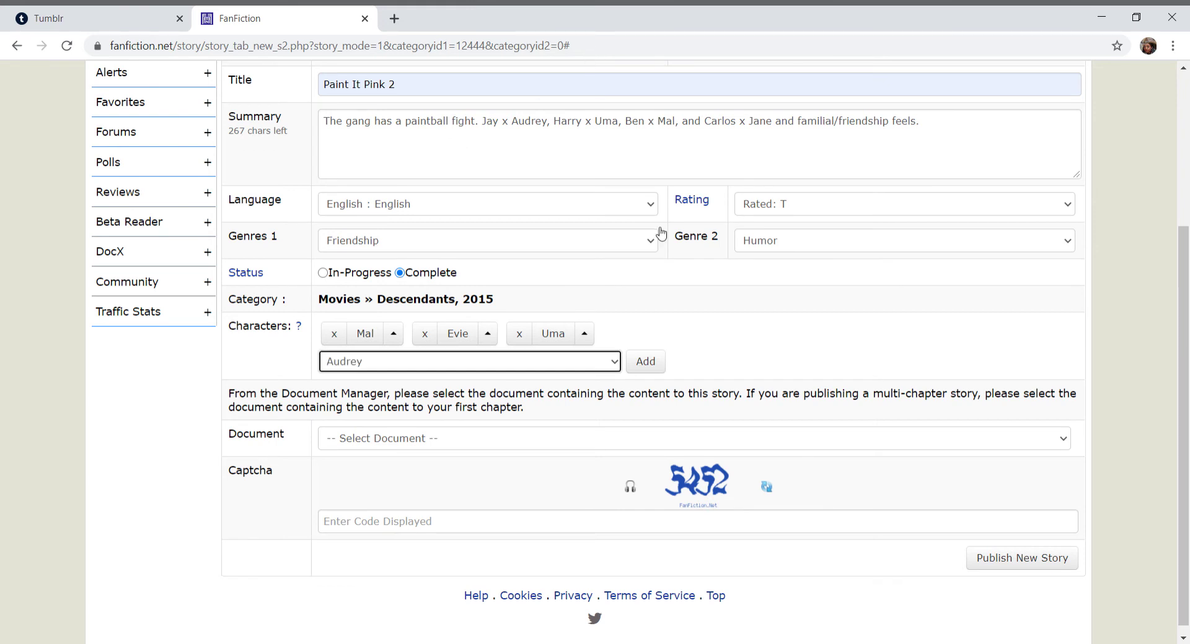
click(658, 361)
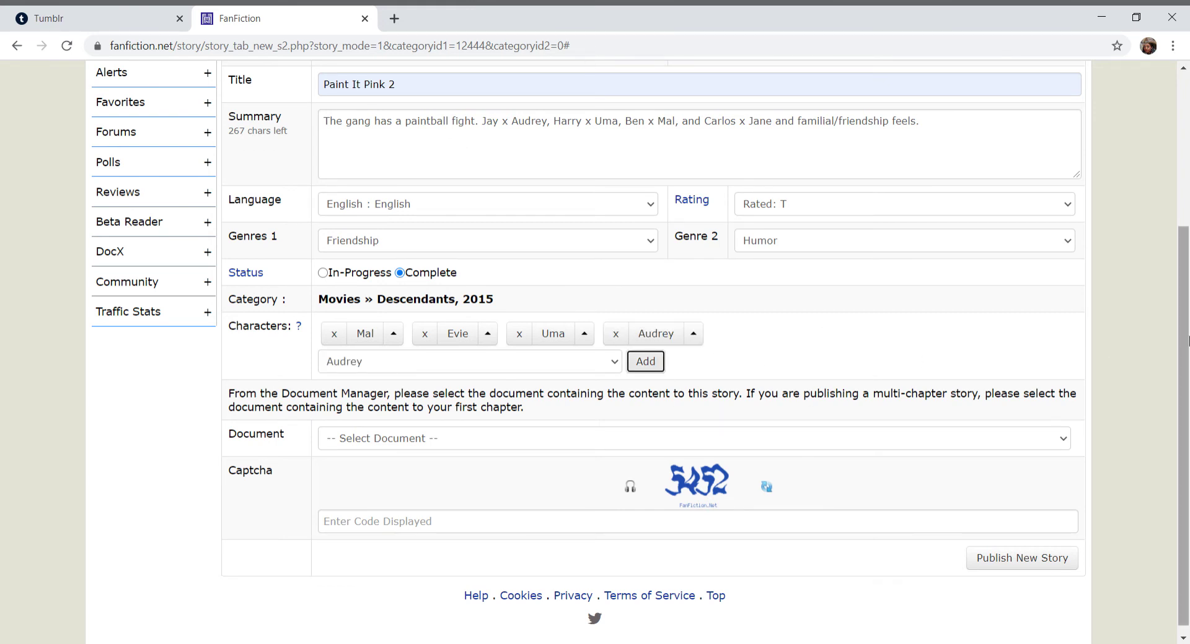
Choose the Paint It Pink 2 document as the story's content and enter the code of a refreshed captcha.
drag(1184, 340, 1184, 334)
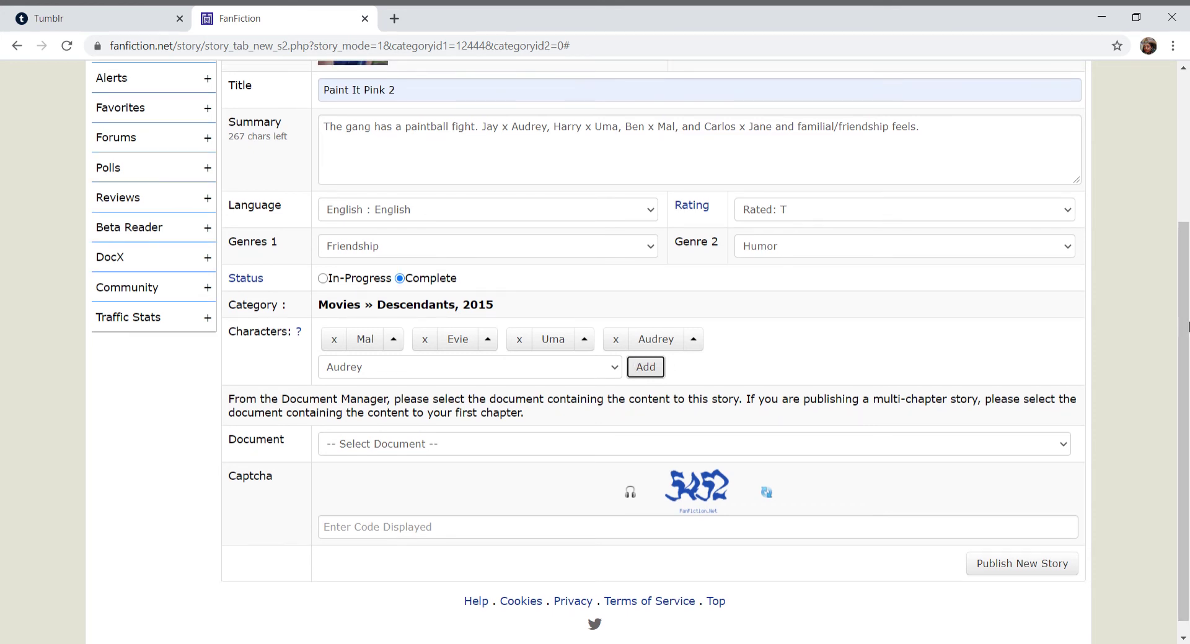
scroll(1187, 168, up, 2)
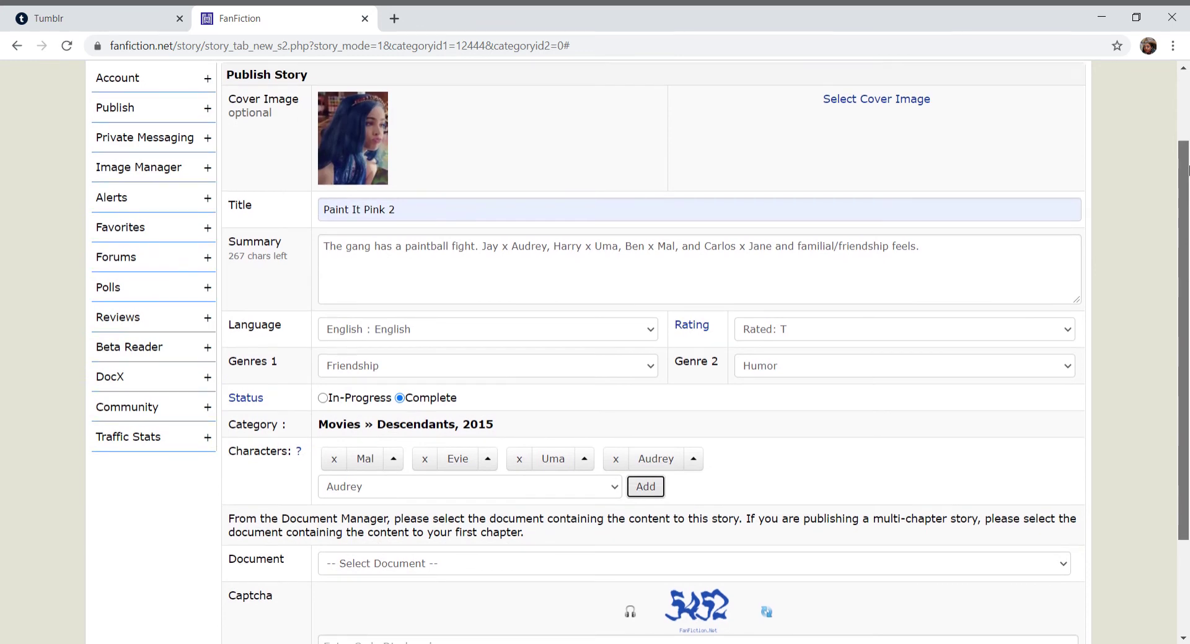
scroll(1187, 168, down, 1)
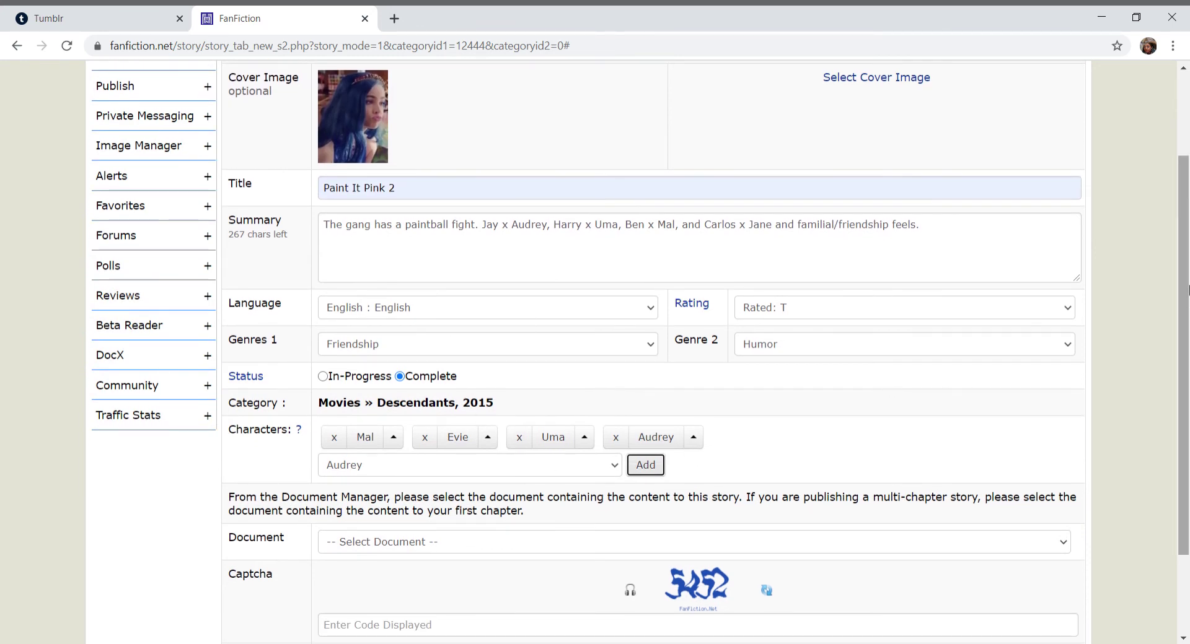
scroll(1187, 290, down, 2)
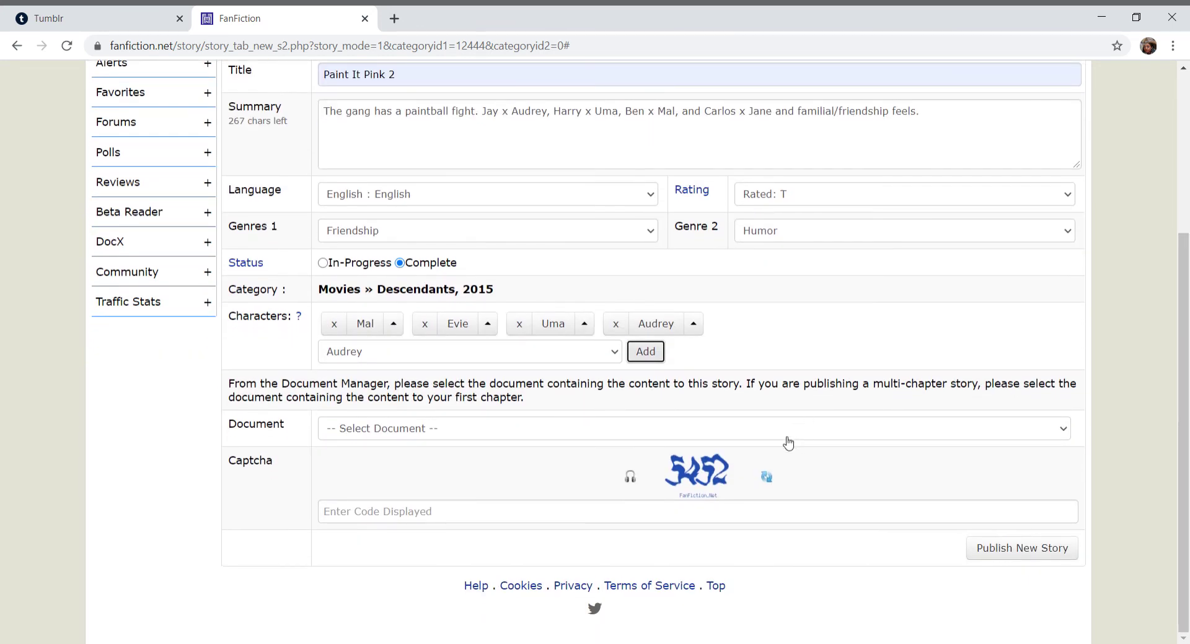
click(786, 438)
click(975, 459)
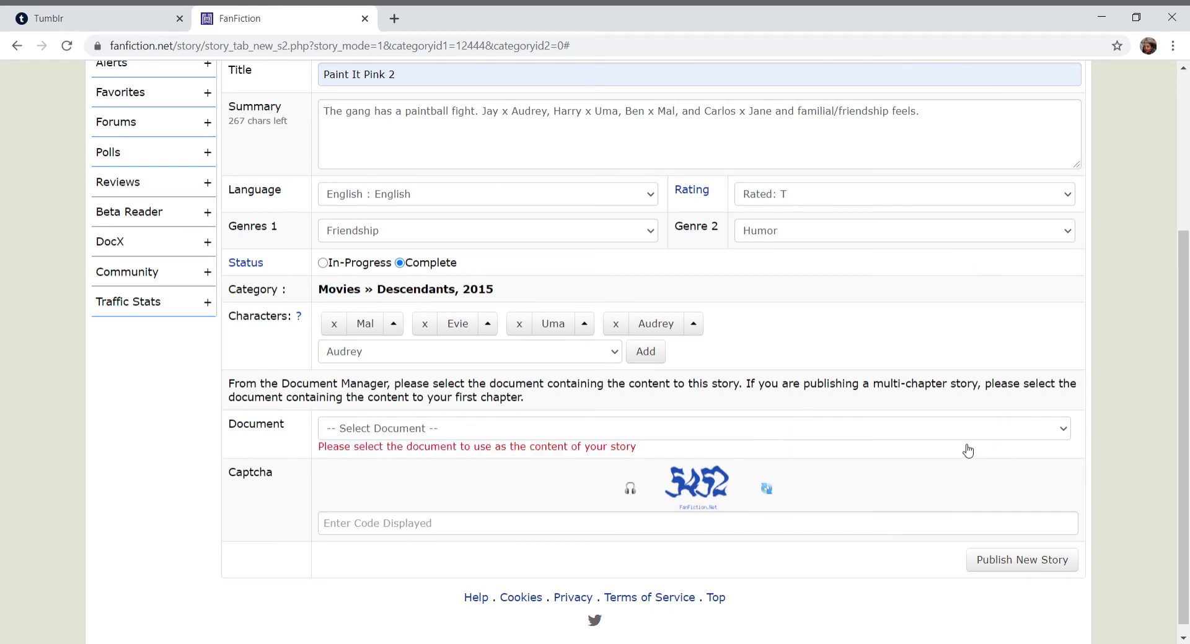
click(768, 490)
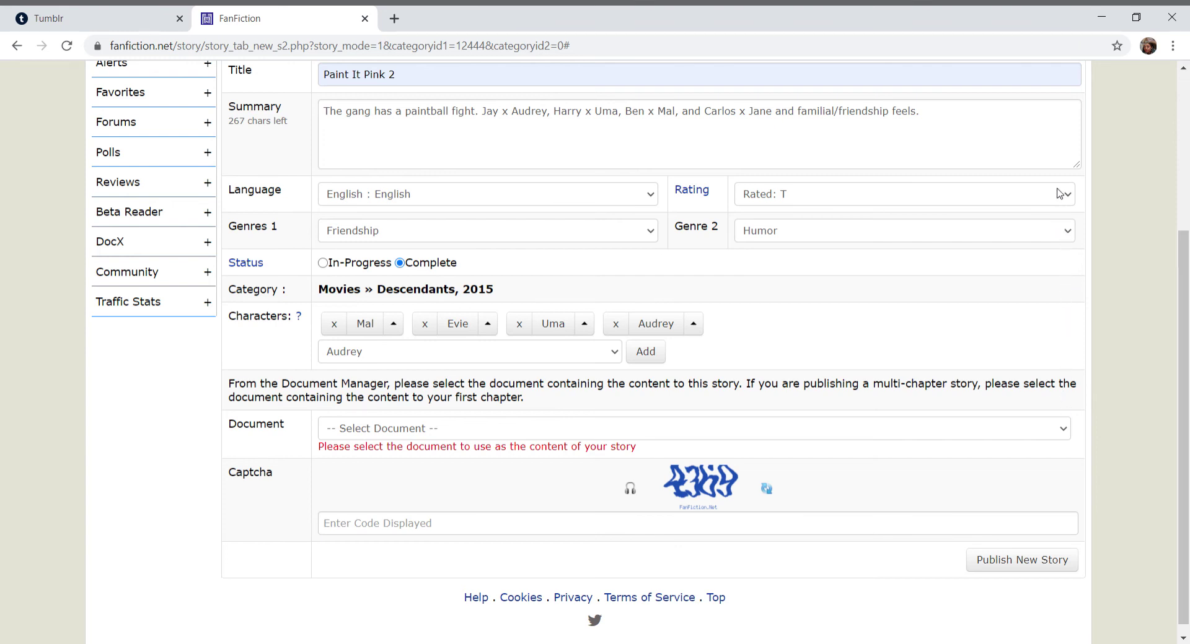
key(Down)
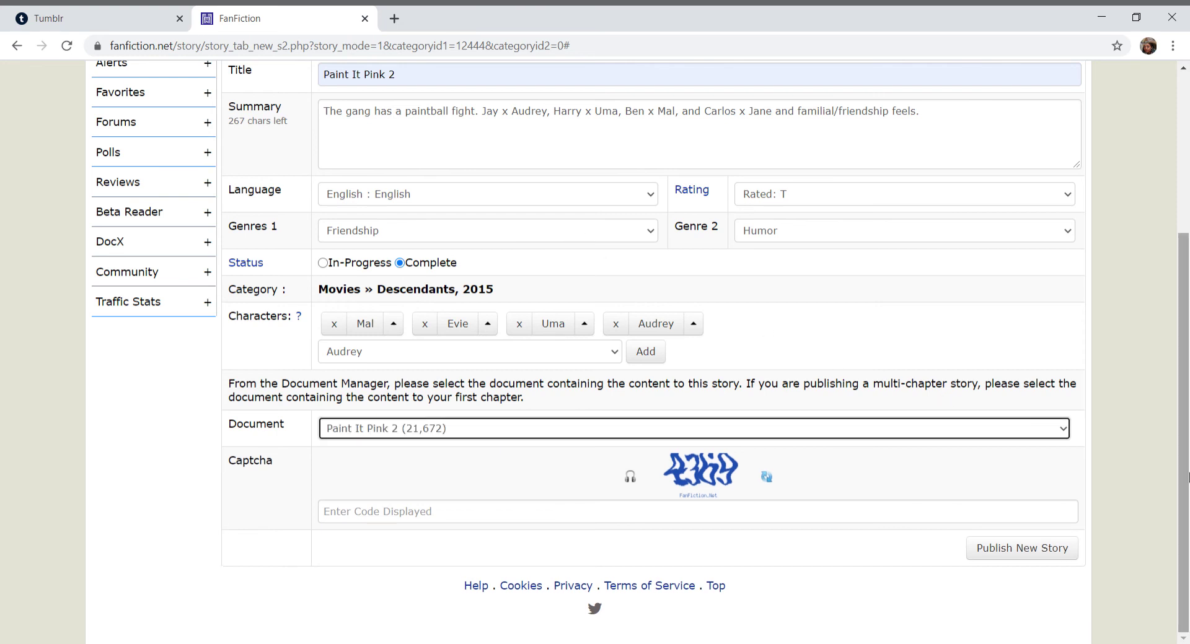
click(749, 524)
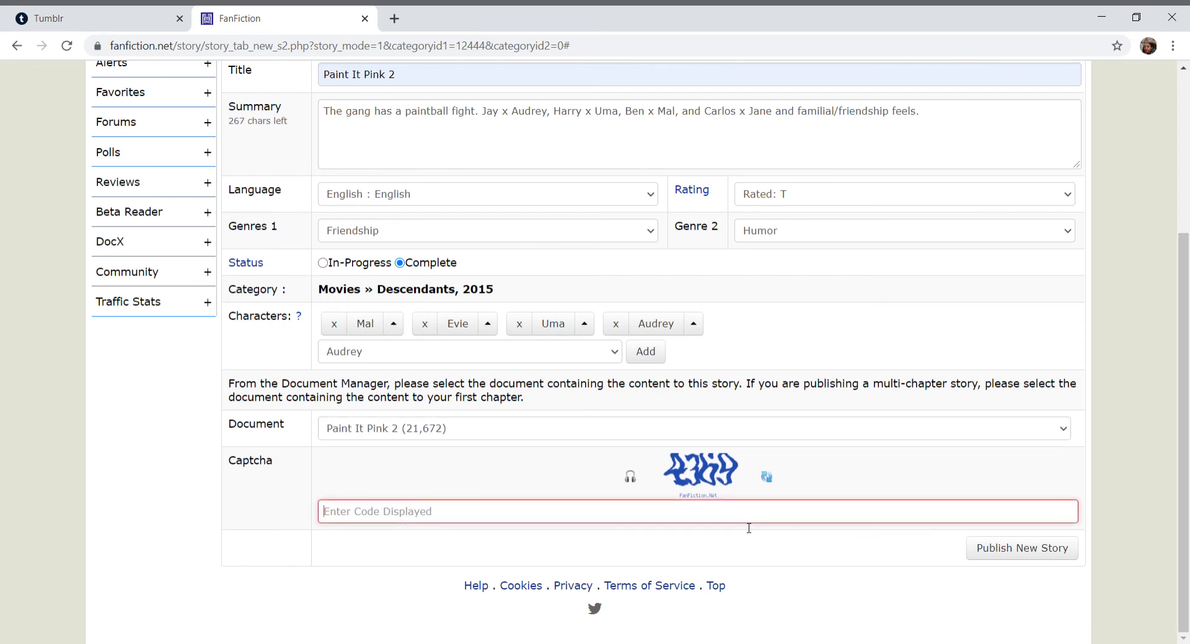
text(4369)
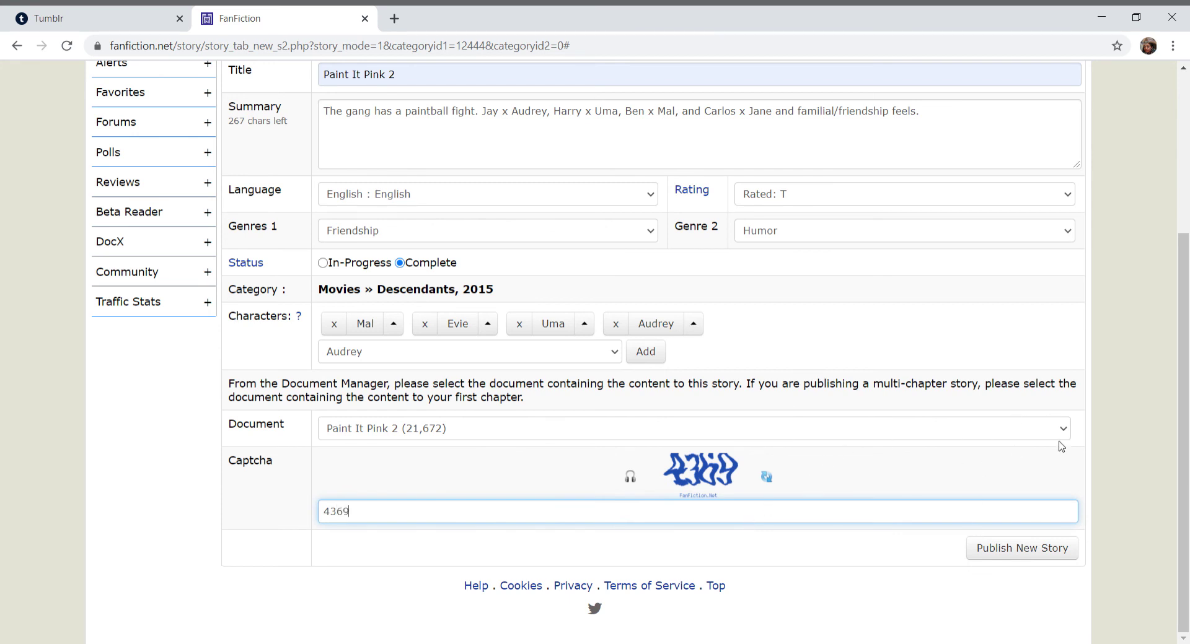
Review the completed publishing form from the cover image down to the captcha and publish option.
scroll(1187, 504, up, 1)
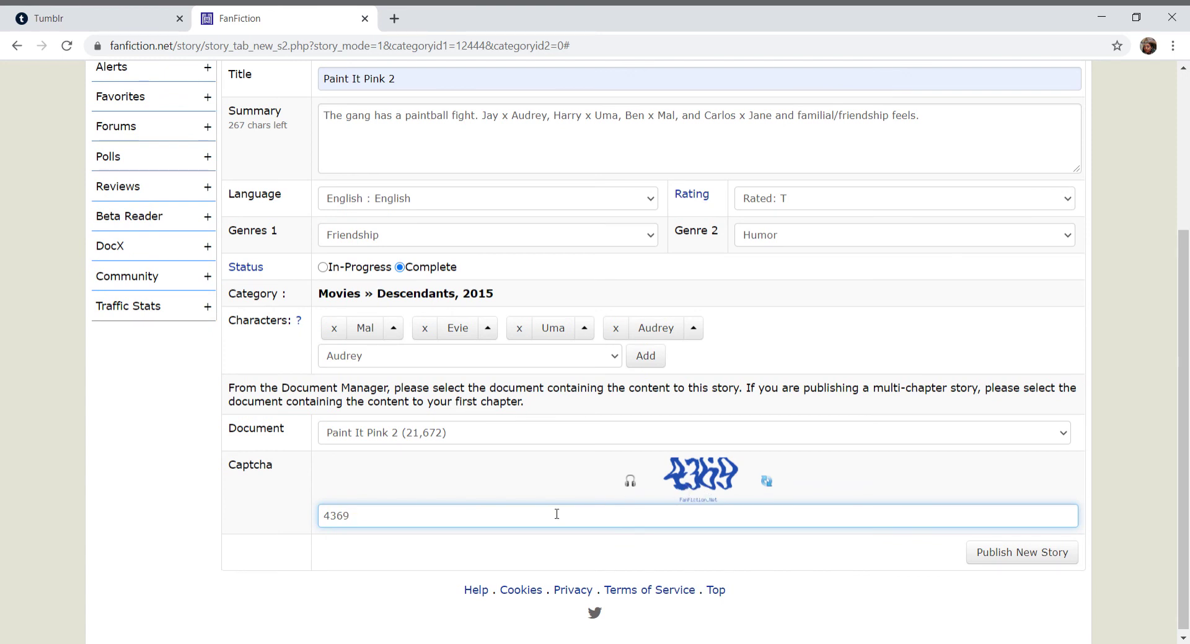
scroll(1187, 454, up, 3)
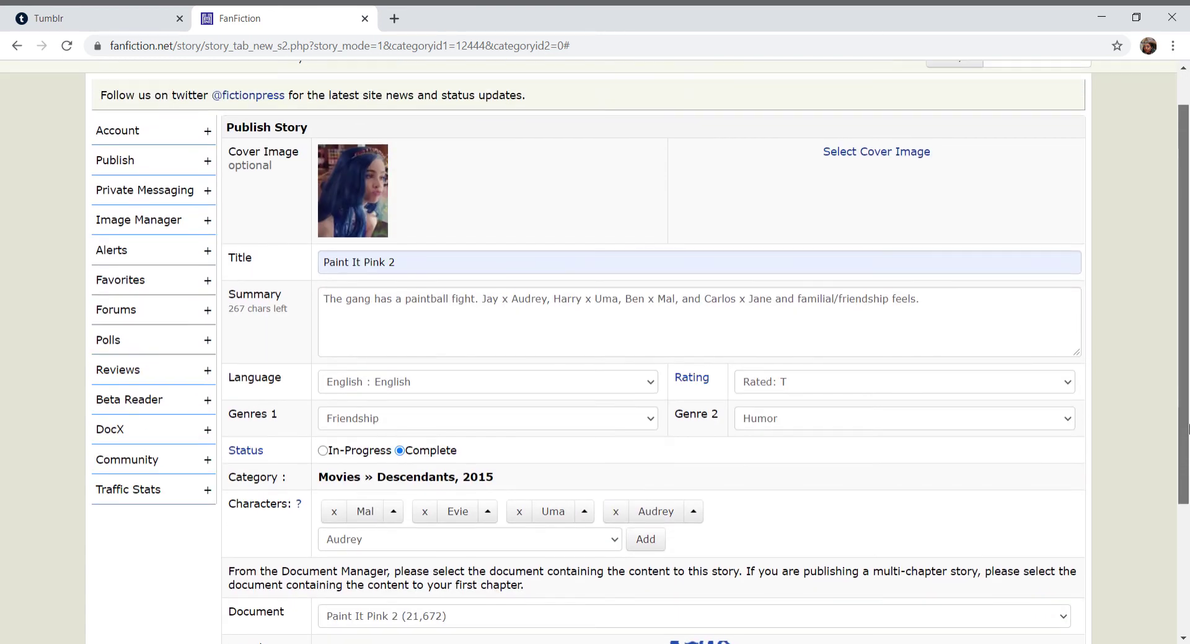
scroll(1097, 409, down, 1)
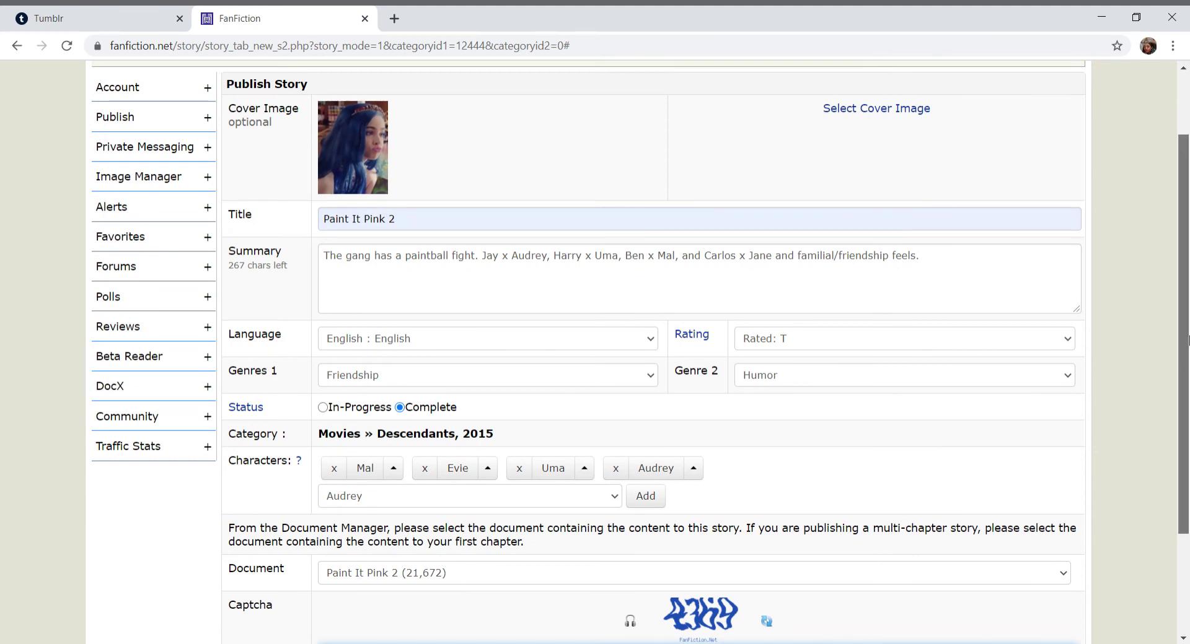
scroll(731, 265, down, 2)
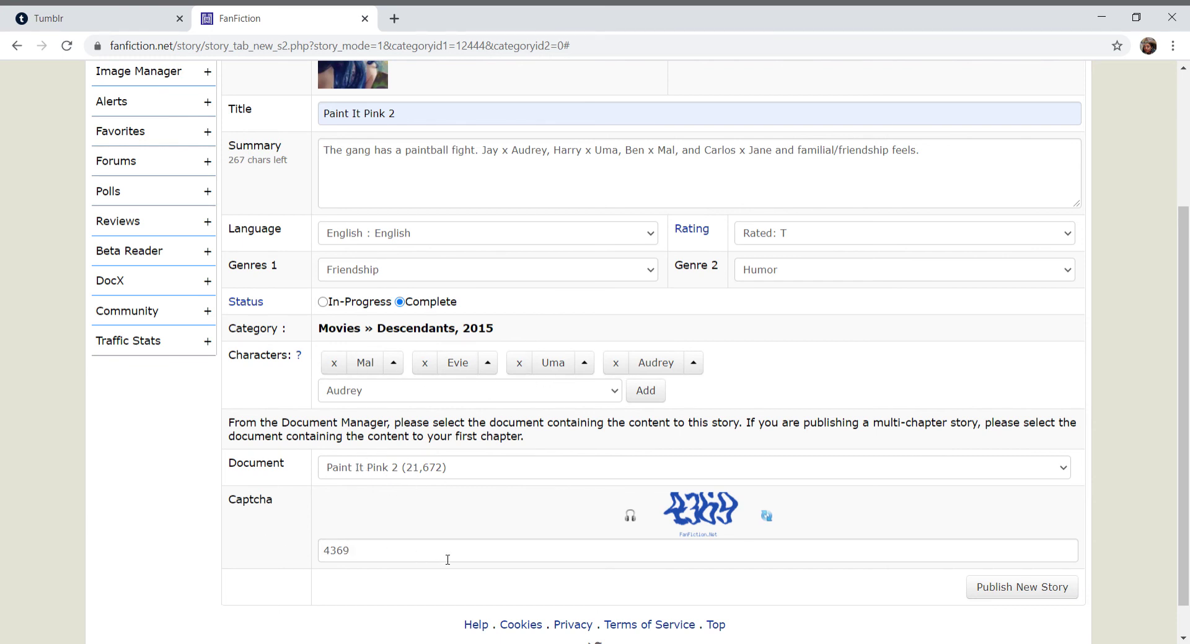
drag(1181, 521, 1181, 548)
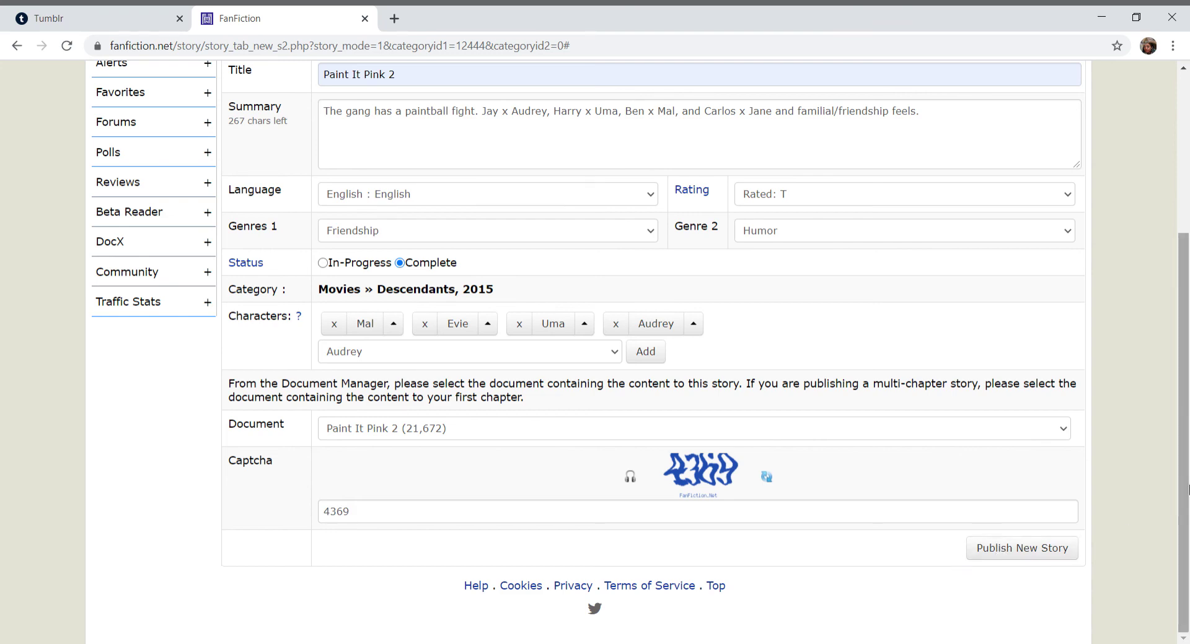
scroll(1109, 545, up, 4)
scroll(1110, 549, down, 4)
scroll(1160, 508, up, 4)
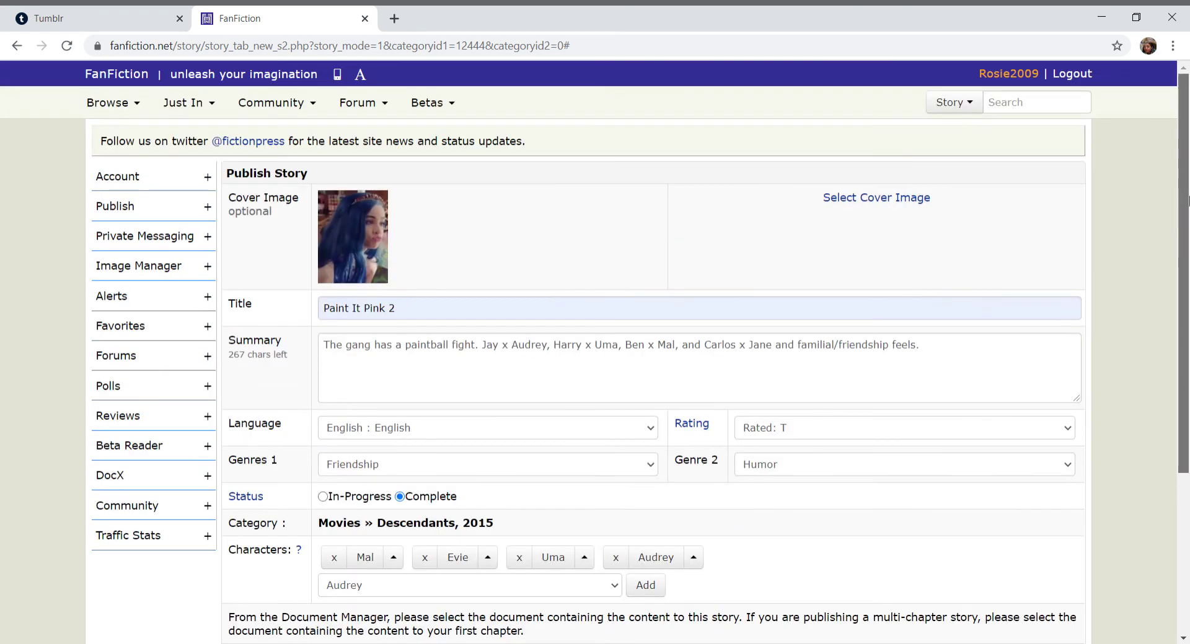
scroll(1118, 472, down, 3)
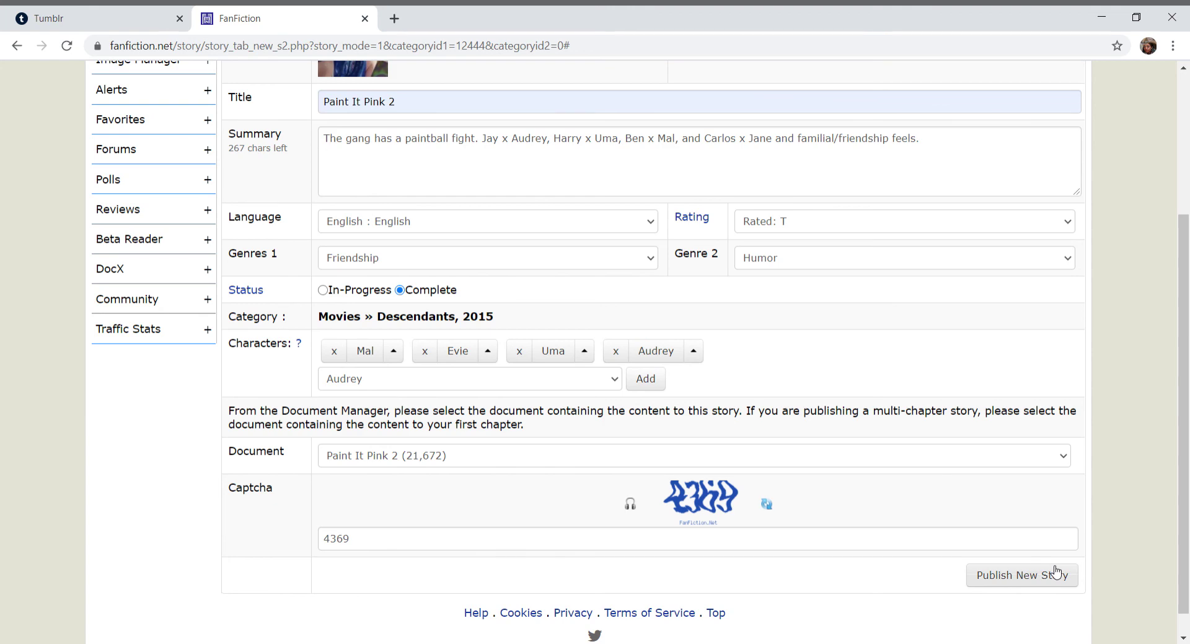
scroll(1055, 573, down, 1)
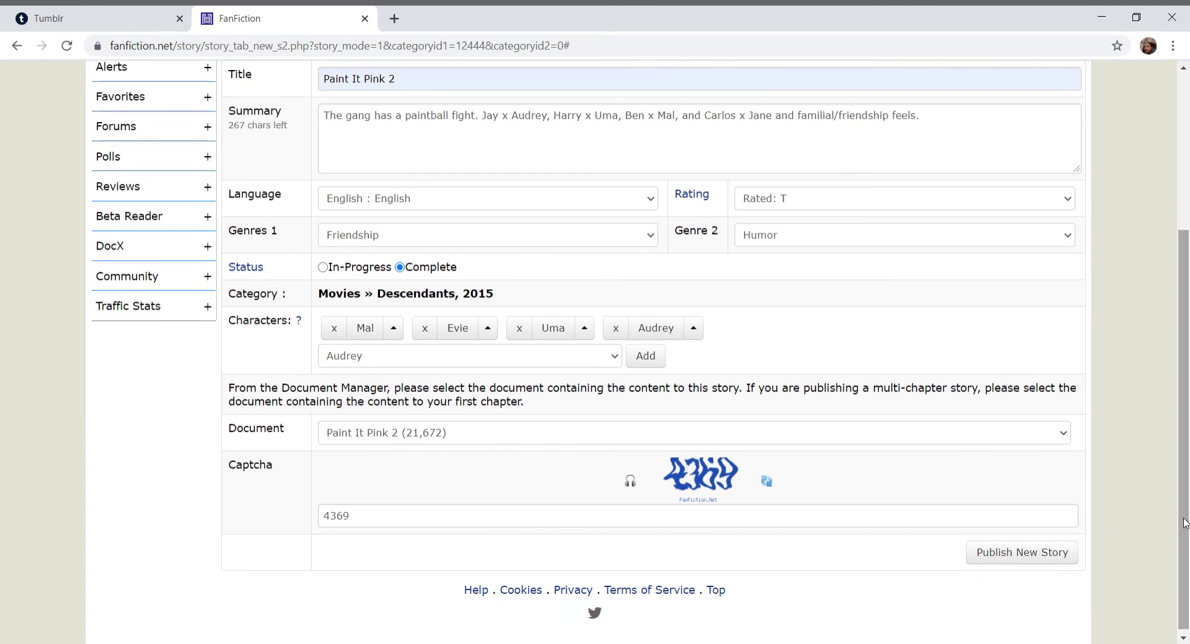
click(1004, 561)
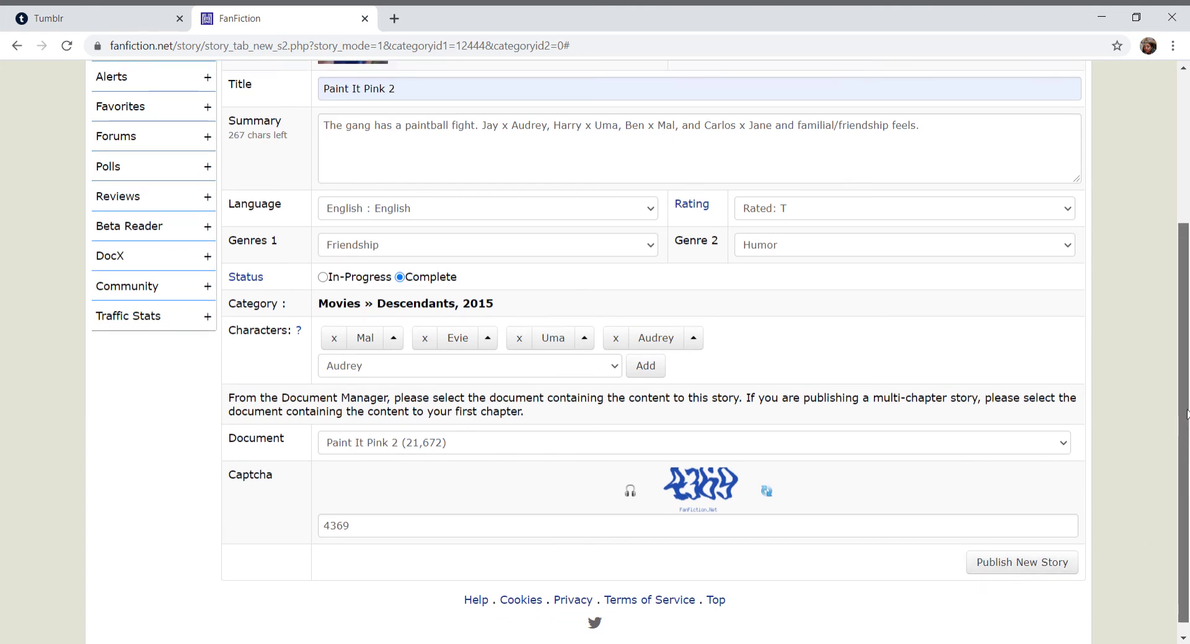
Open the list of published stories for managing, browse it, and sort it by last update.
click(181, 206)
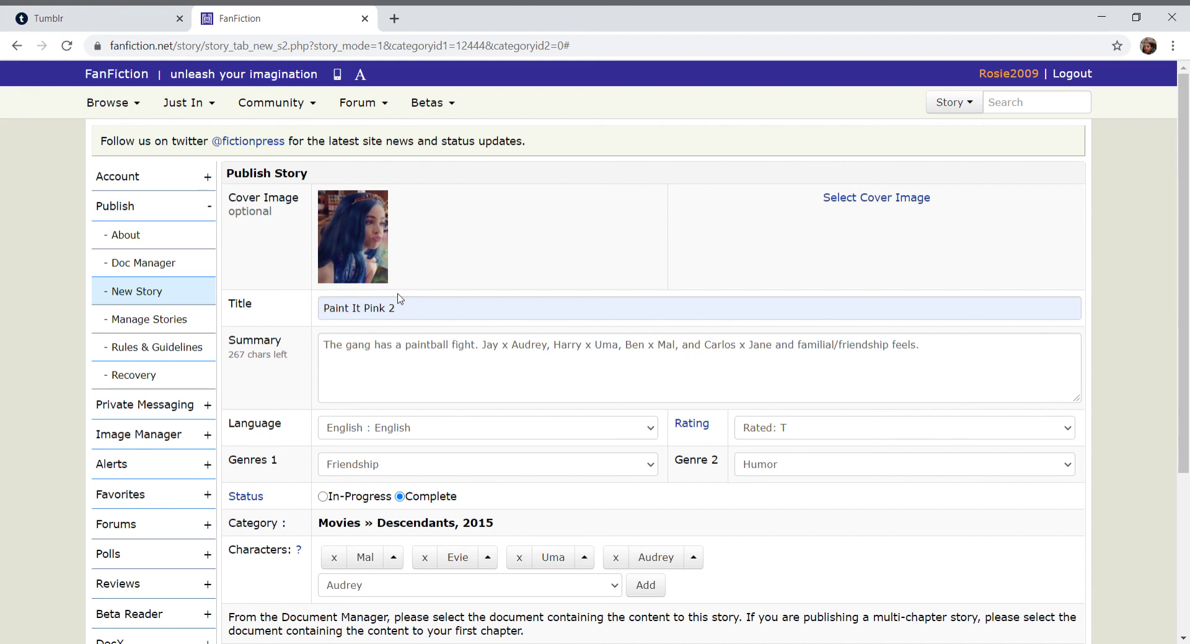
click(154, 322)
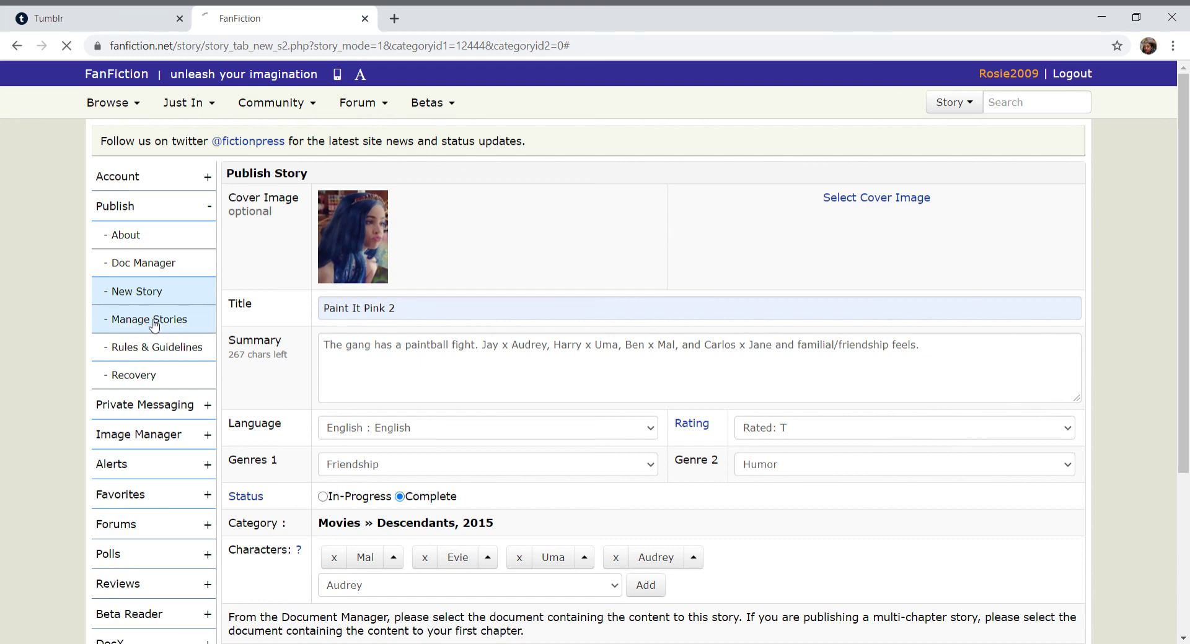
scroll(1188, 313, down, 6)
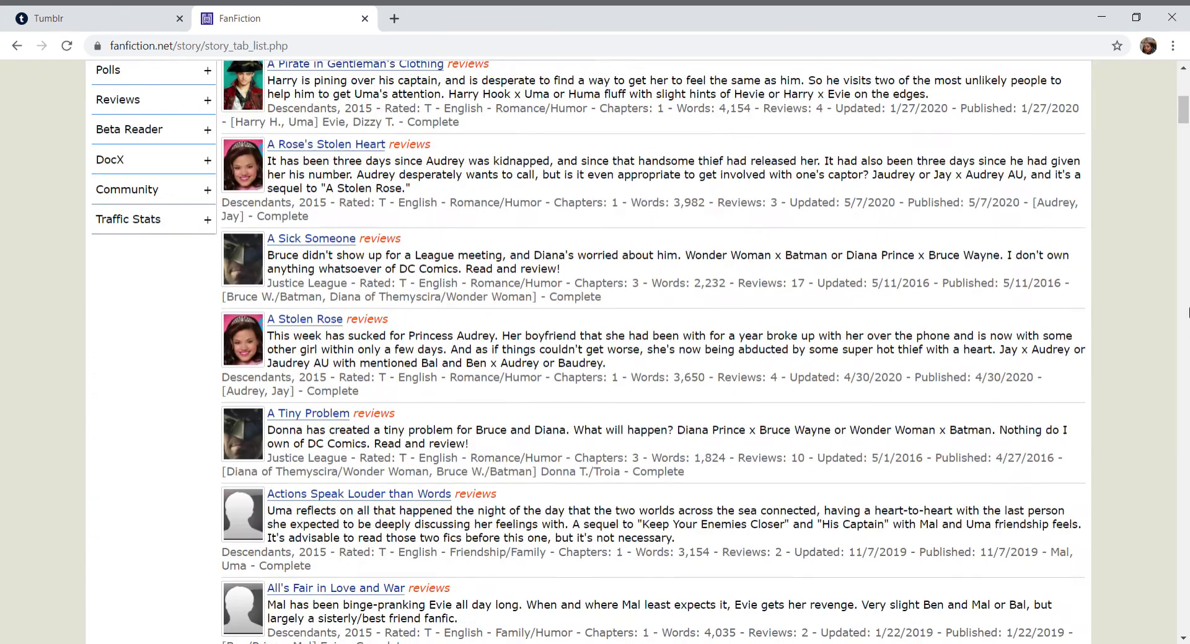
scroll(1187, 313, down, 20)
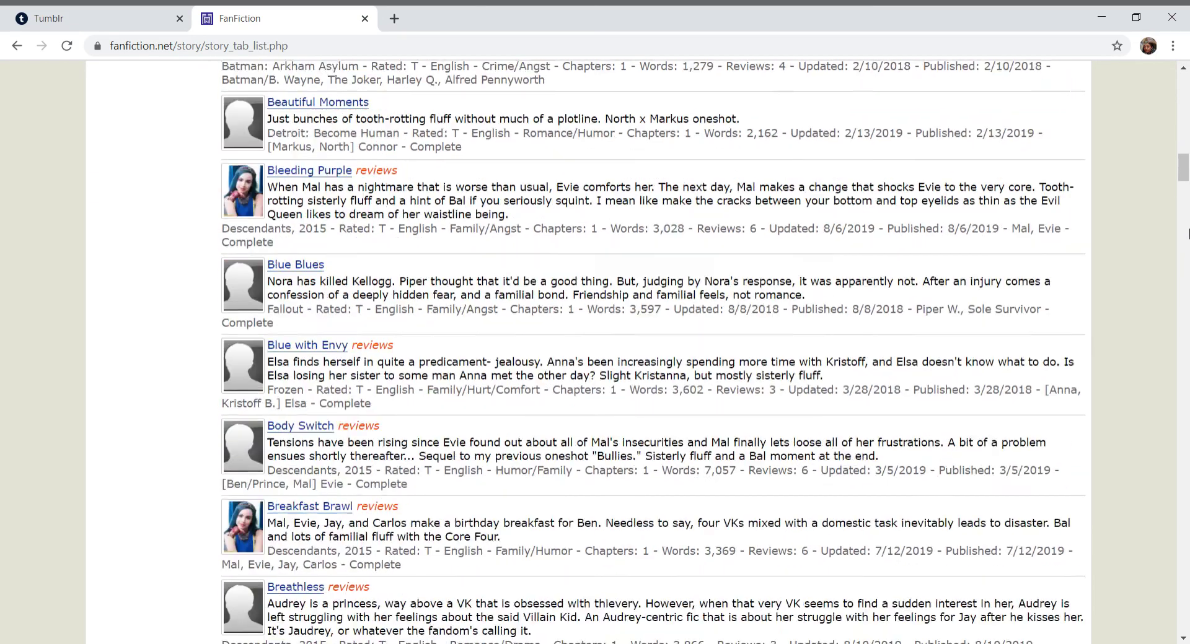
scroll(1187, 234, down, 5)
drag(1183, 186, 1178, 16)
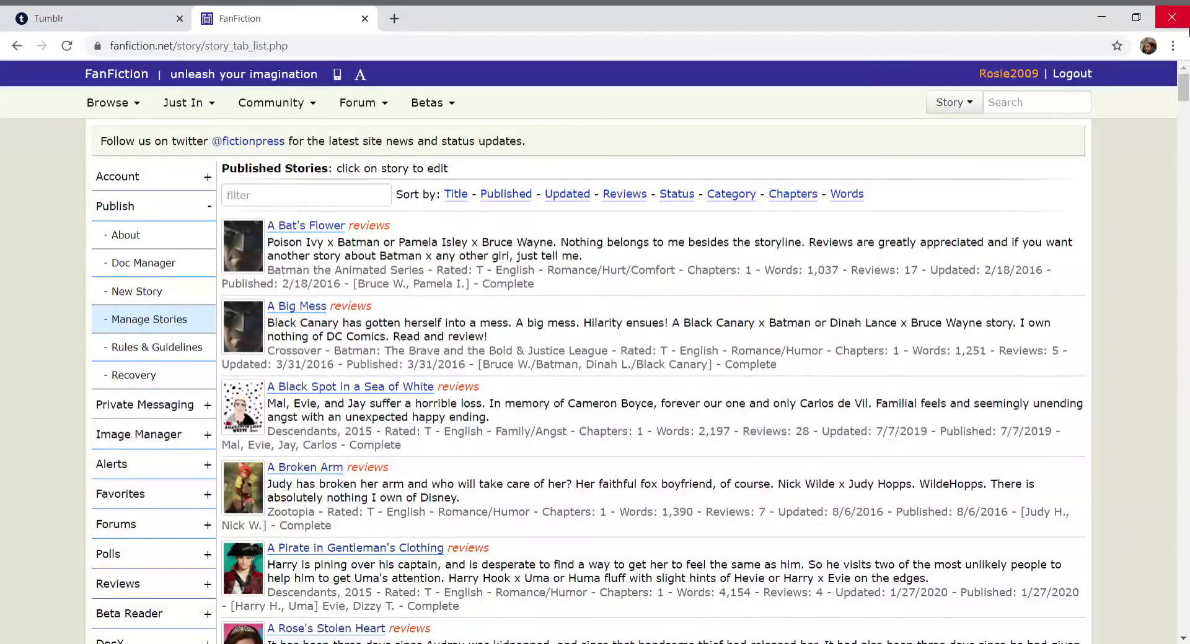
click(576, 204)
click(576, 203)
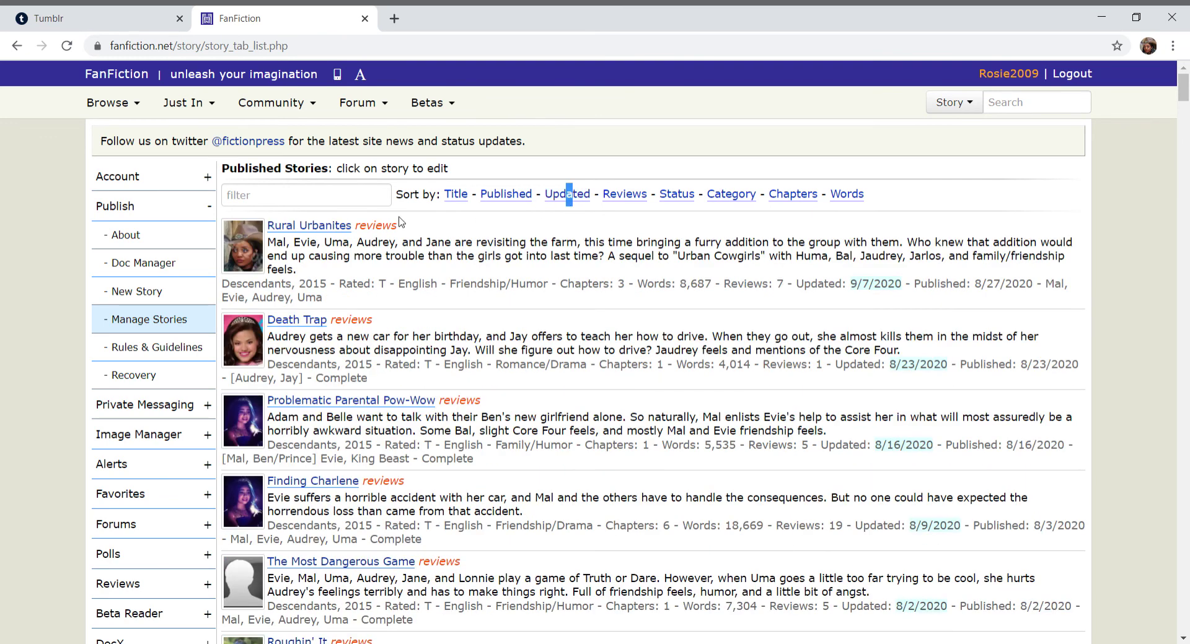
Open the Rural Urbanites story for editing and examine its info and story properties.
click(331, 232)
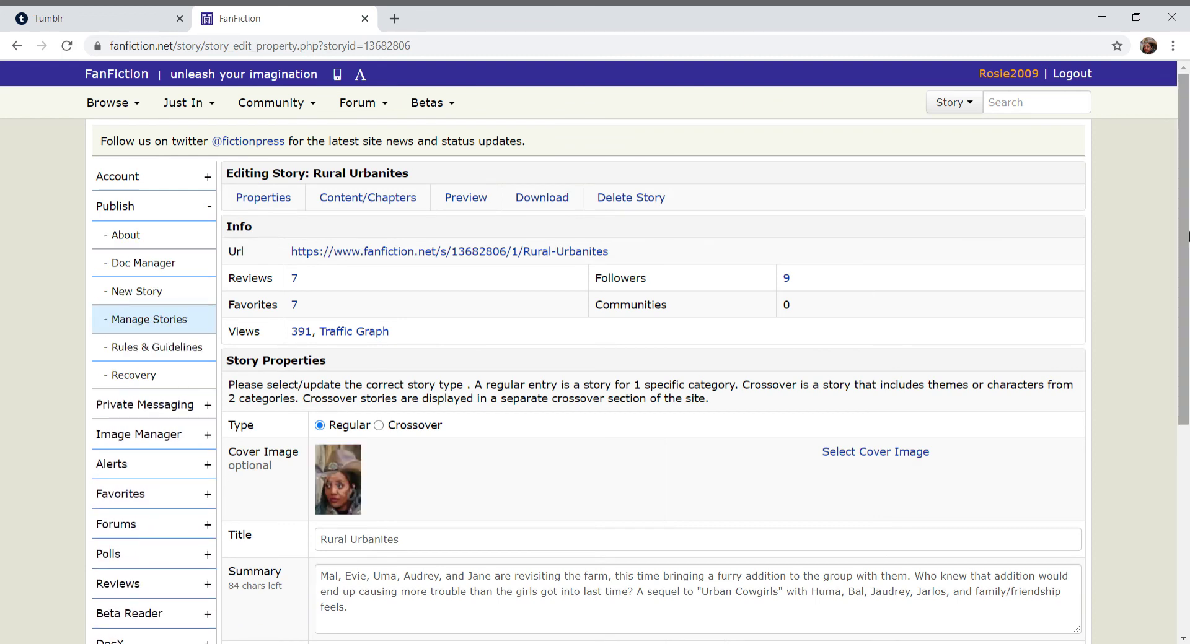
drag(1187, 236, 1187, 466)
scroll(1181, 434, down, 1)
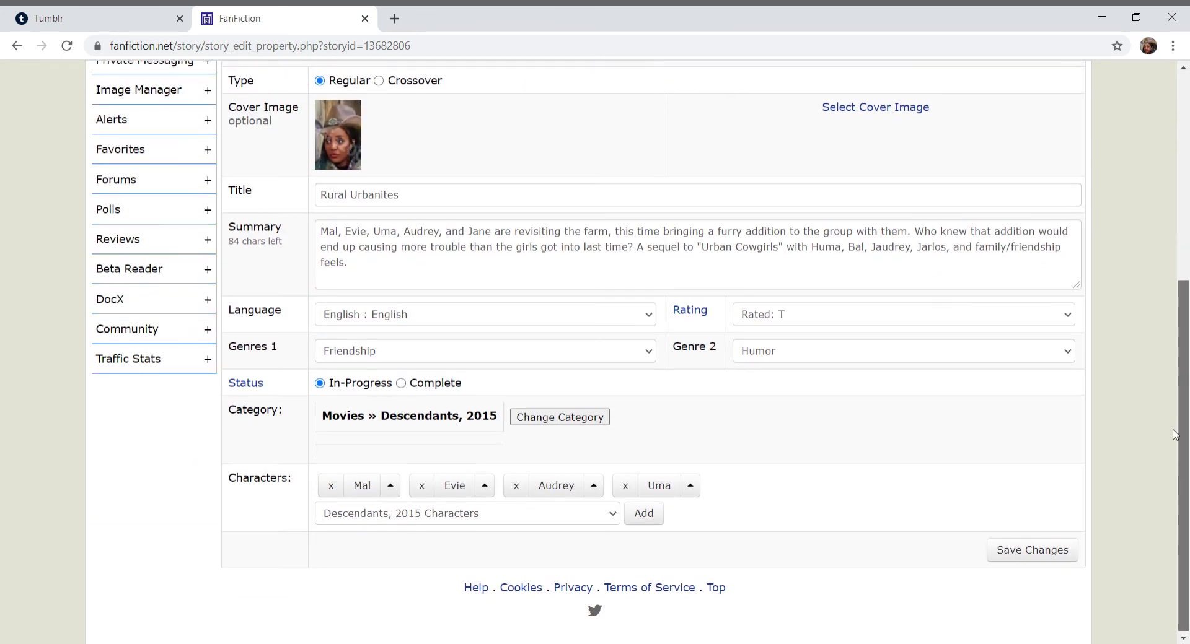
scroll(1165, 434, up, 4)
scroll(1155, 428, down, 4)
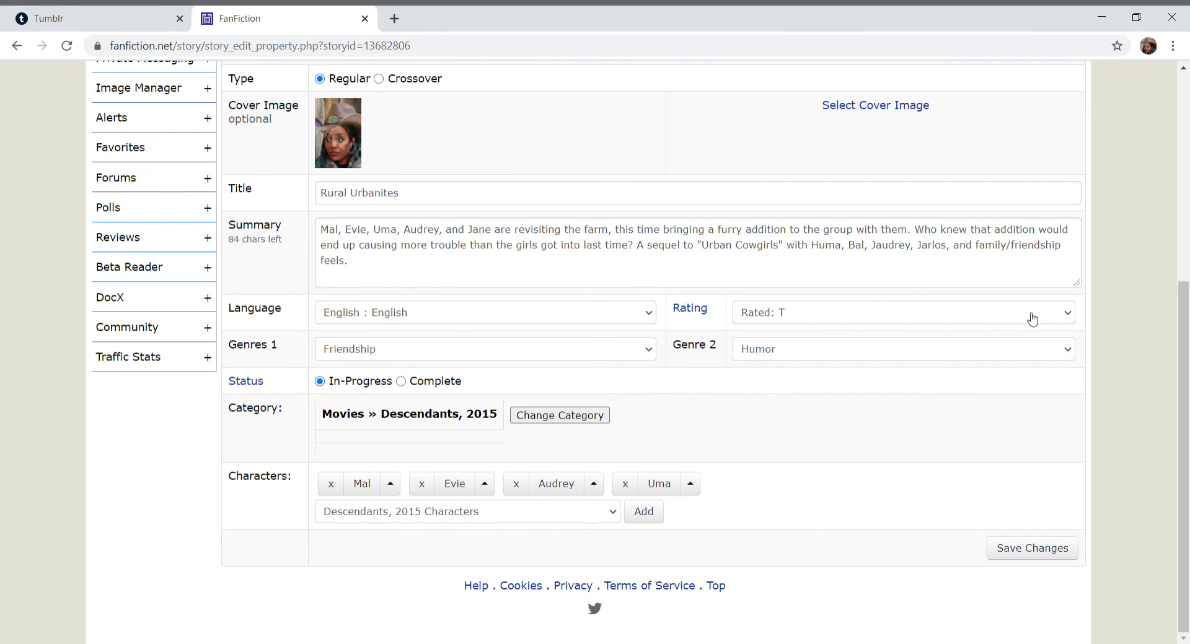
scroll(1188, 271, up, 3)
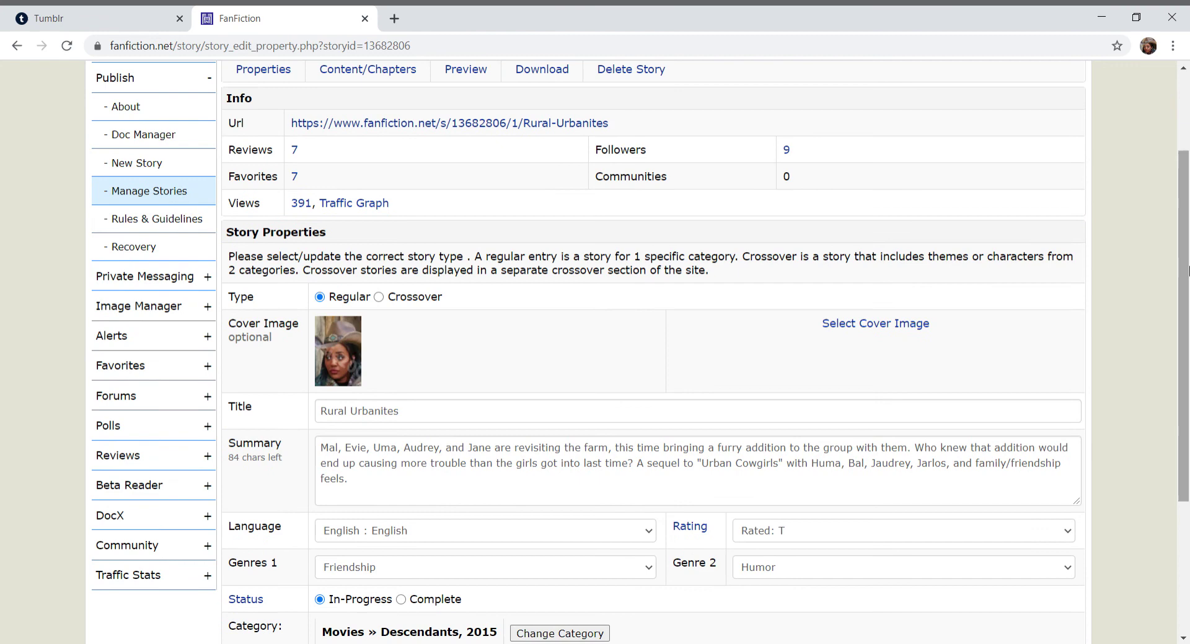
Return to the list of published stories and open the Doc Manager.
click(163, 190)
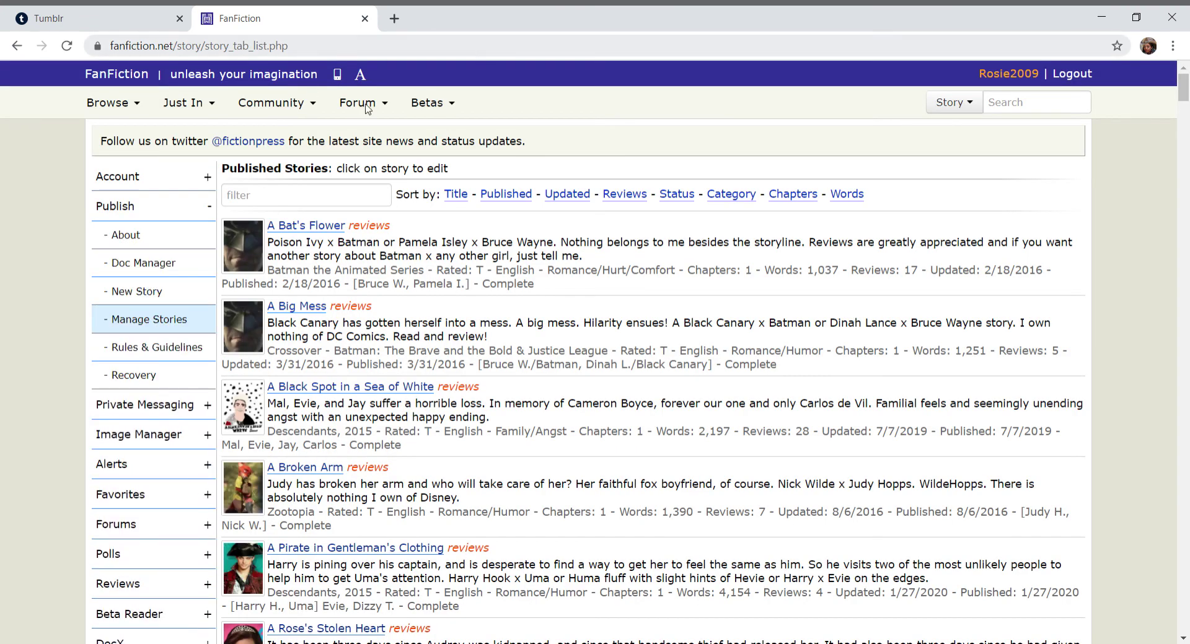
click(125, 234)
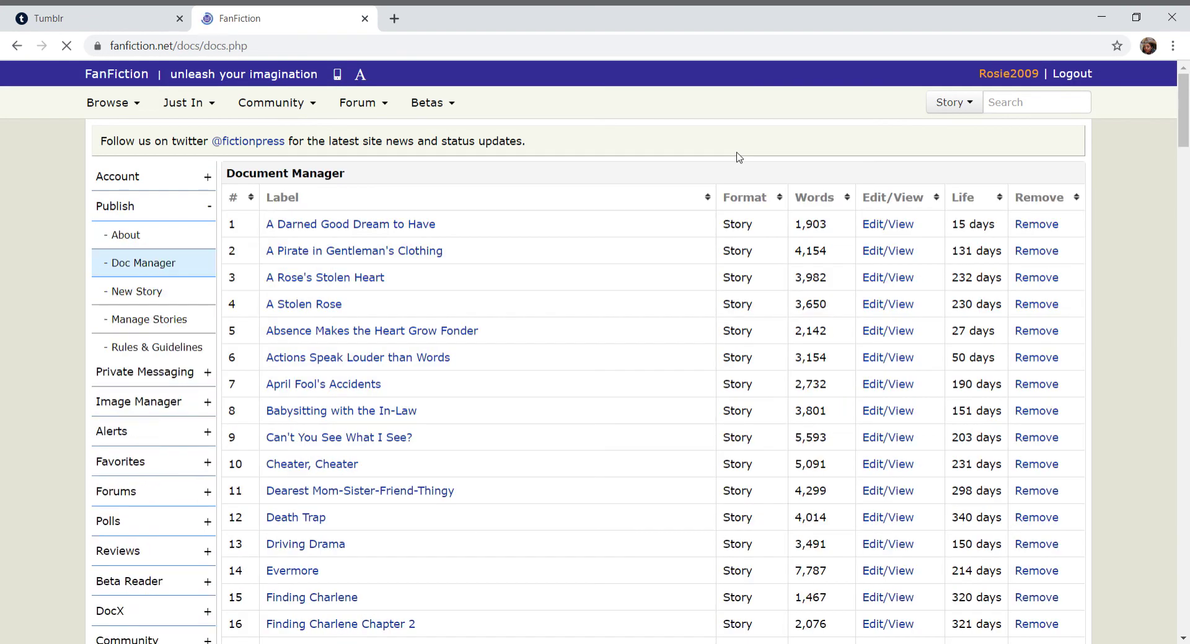